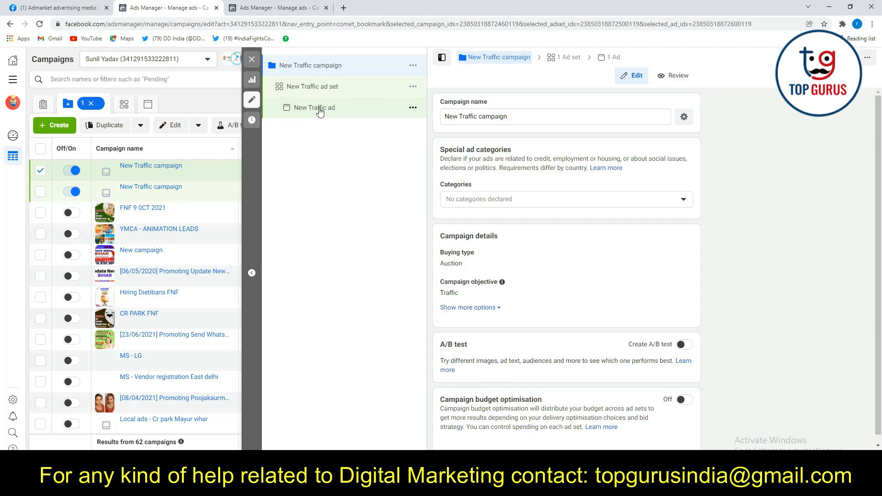
Rename the new traffic campaign as "AD traffic whatsapp"
triple_click(480, 115)
key(BackSpace)
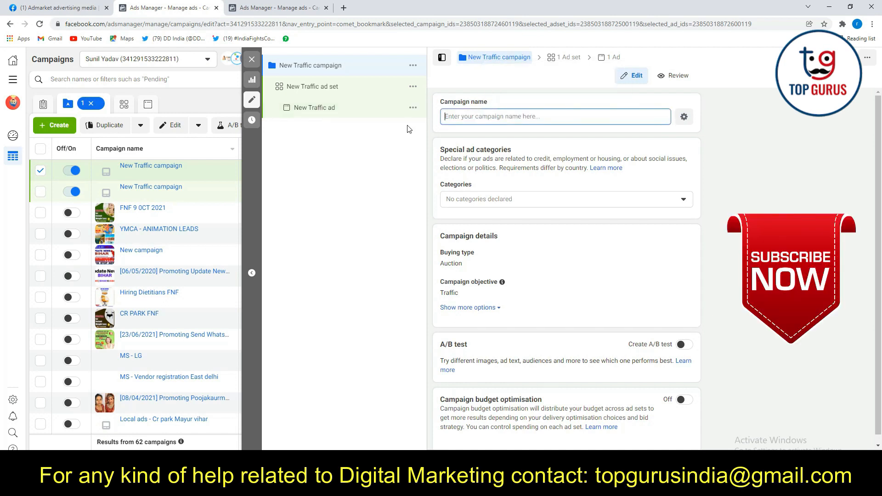
text(traffic)
key(BackSpace)
key(BackSpace)
key(BackSpace)
key(BackSpace)
key(BackSpace)
key(BackSpace)
key(BackSpace)
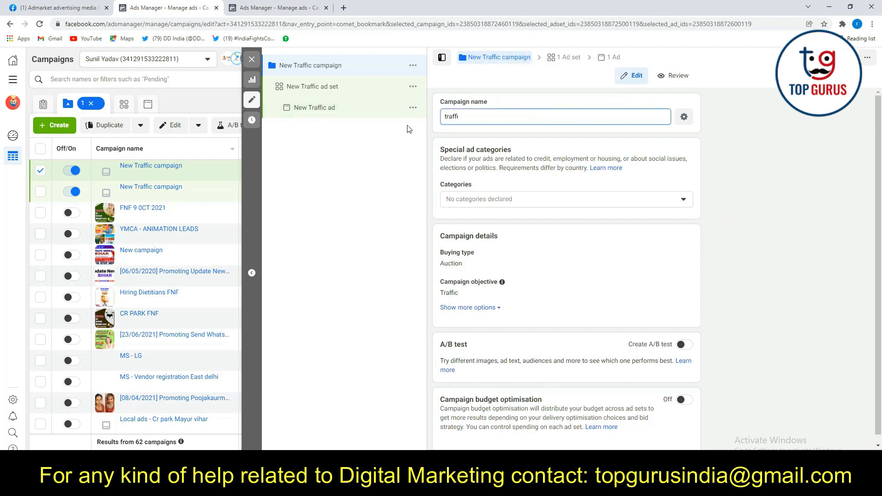
text(AD traffic whatsapp)
click(783, 129)
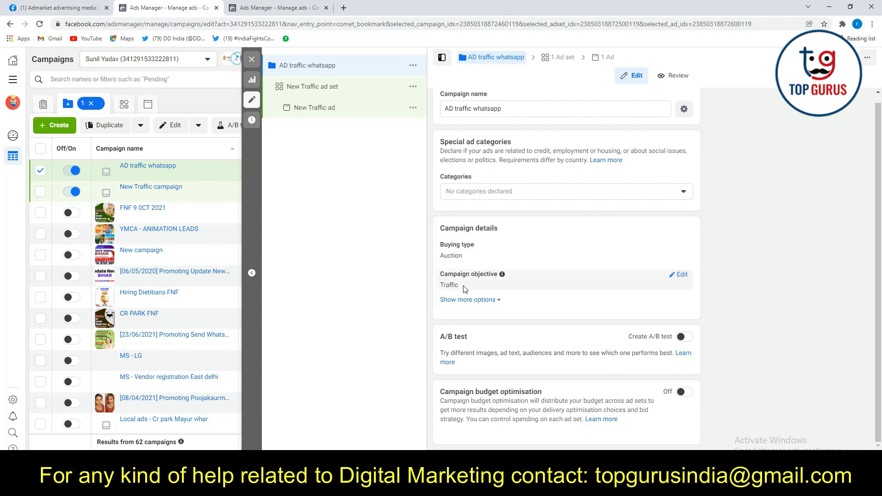
Review the available campaign objectives with Traffic selected, and reveal the optional campaign spending limit setting
click(677, 274)
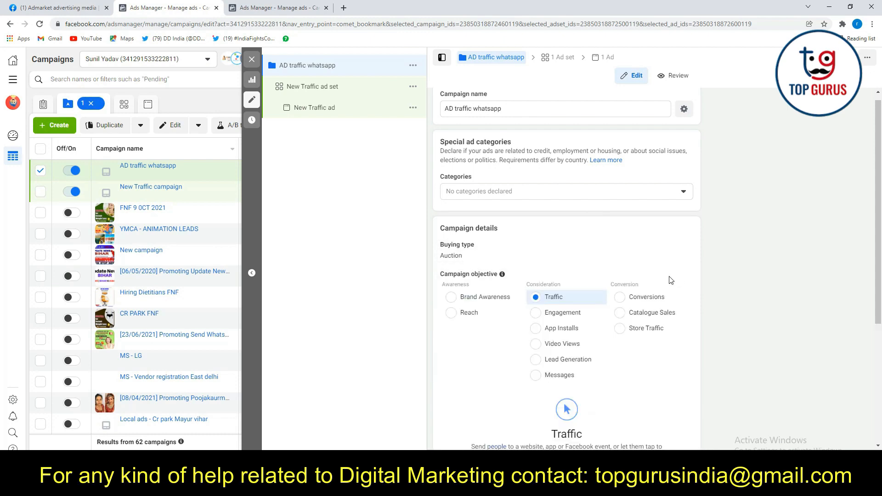
scroll(495, 303, down, 4)
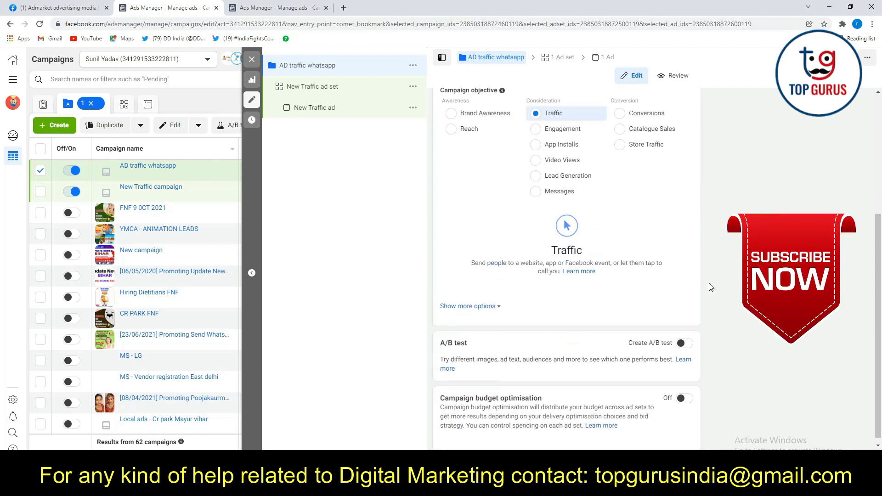
click(495, 303)
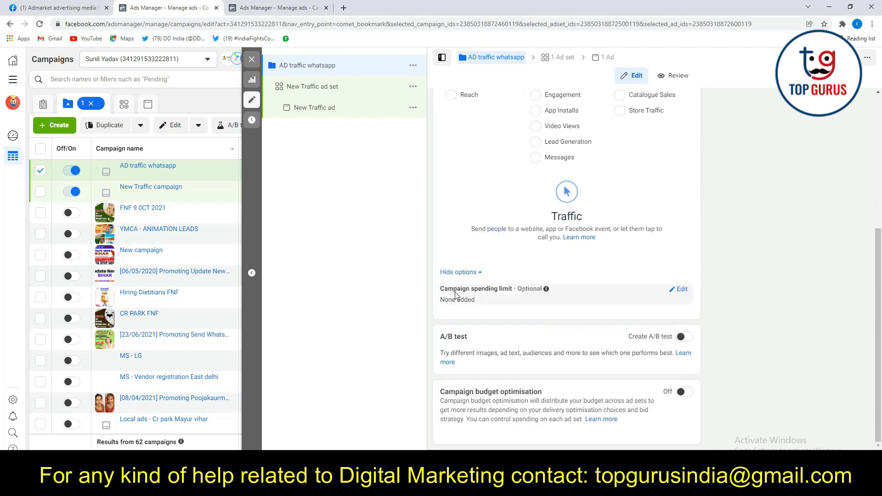
Turn on campaign budget optimisation and set the daily campaign budget to ₹200
click(684, 392)
scroll(733, 363, down, 2)
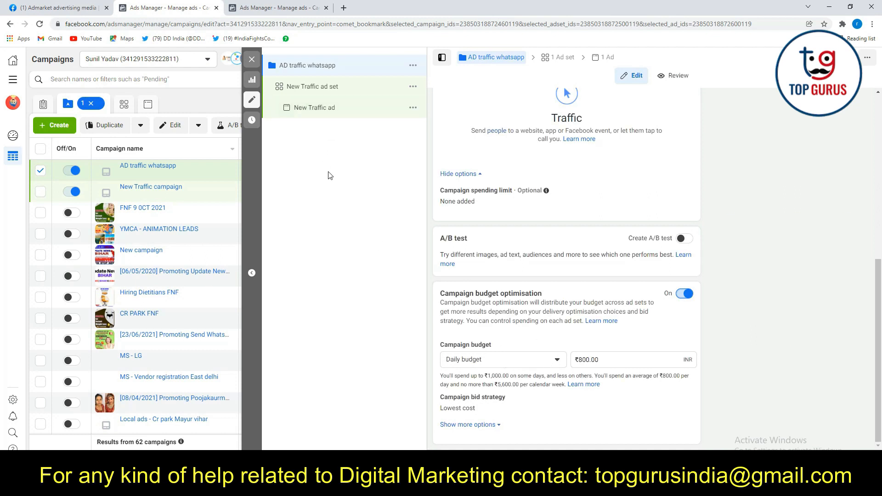
click(536, 360)
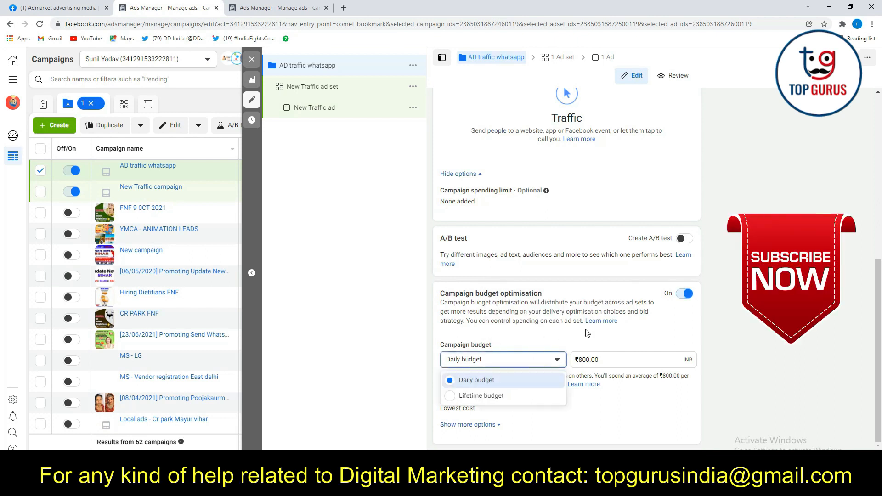
click(585, 349)
click(586, 359)
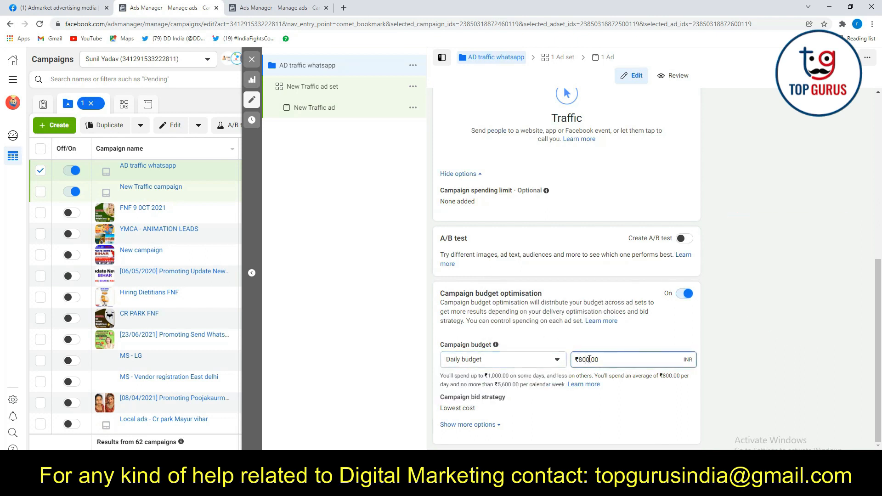
key(BackSpace)
text(20)
click(786, 335)
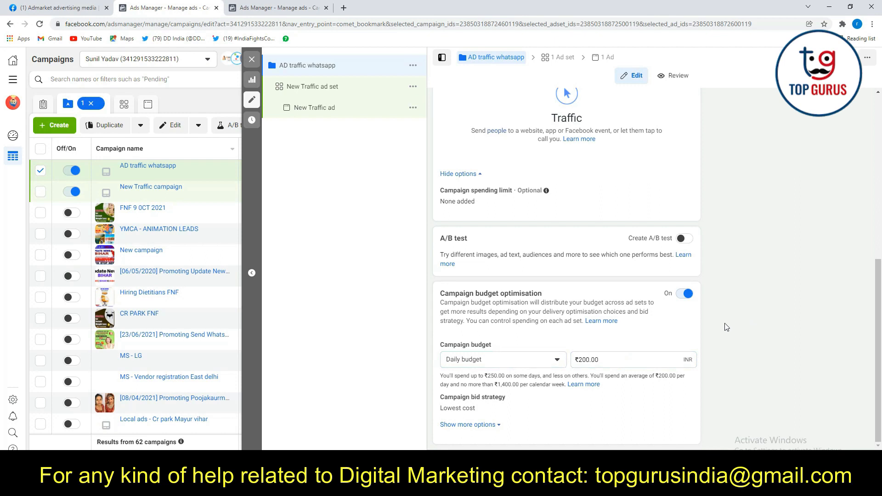
Switch the campaign budget to a lifetime budget of ₹1,000
click(551, 363)
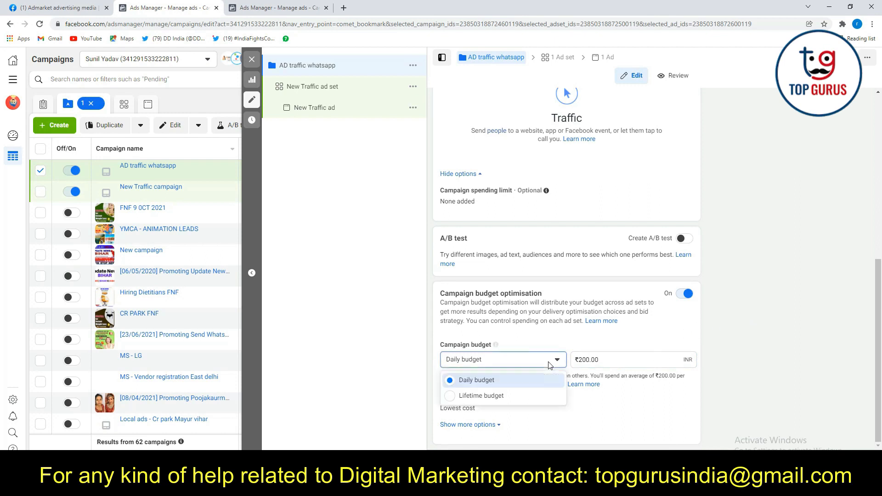
click(478, 394)
drag(596, 326, 578, 326)
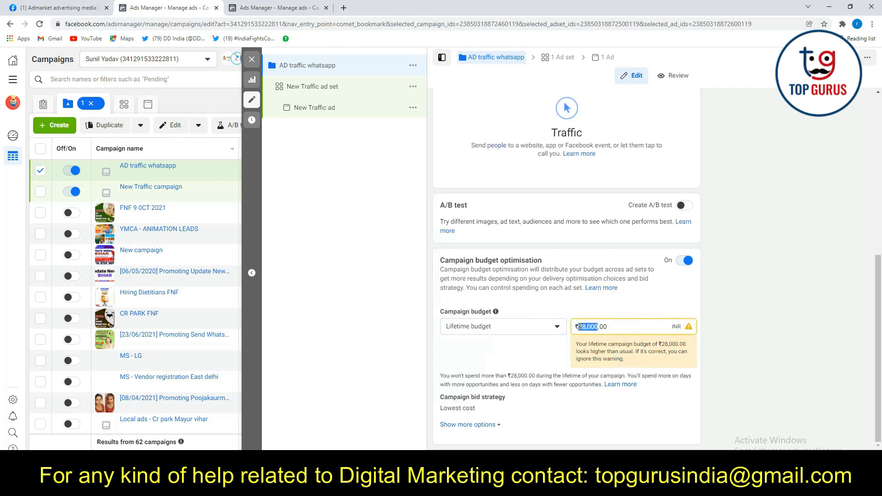
key(BackSpace)
text(1000)
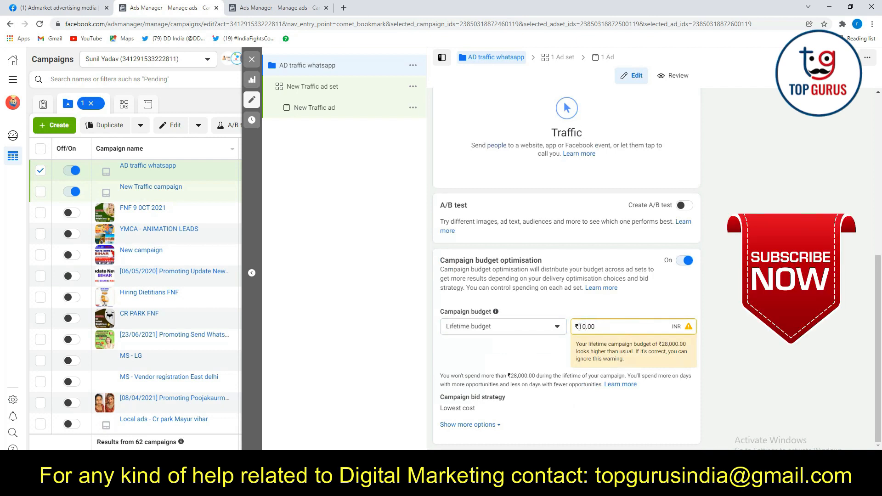
click(720, 320)
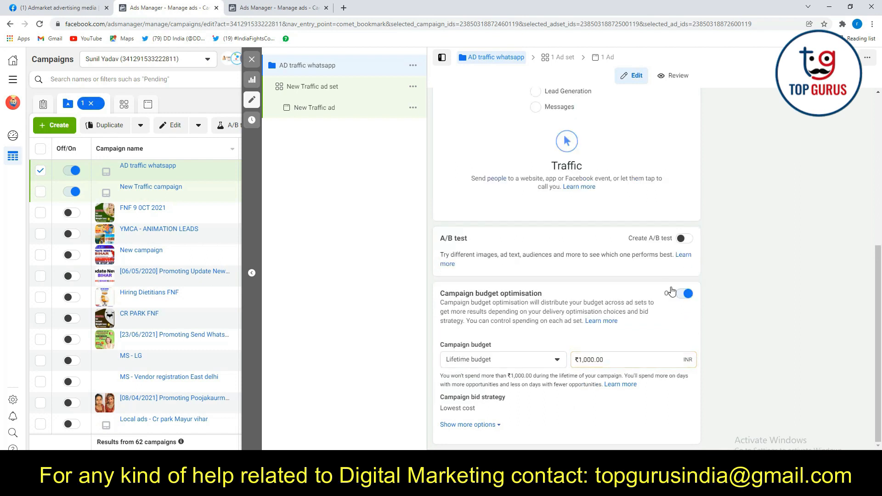
Reveal the additional budget options and review the campaign bid strategy choices, keeping Lowest cost
click(482, 431)
scroll(565, 395, down, 1)
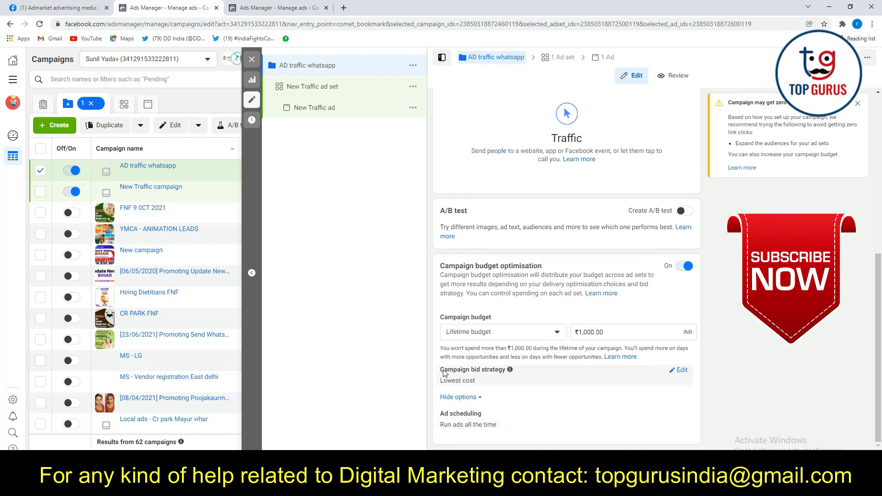
click(682, 371)
click(468, 384)
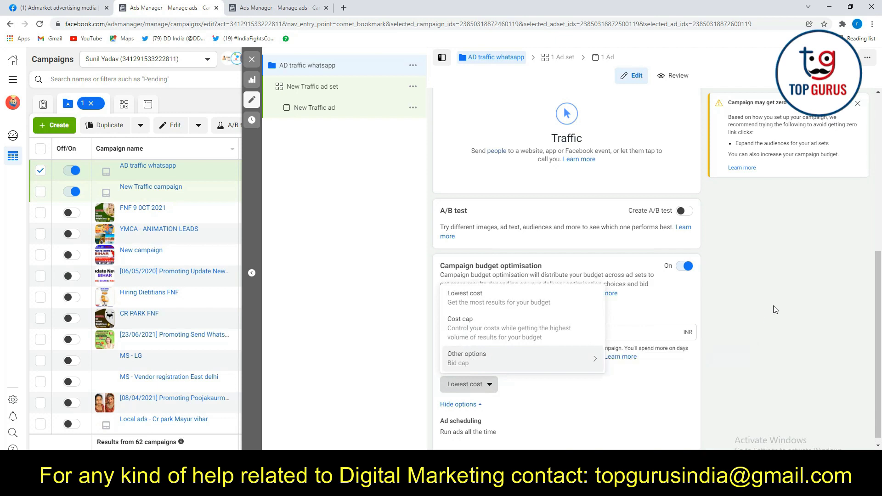
click(776, 336)
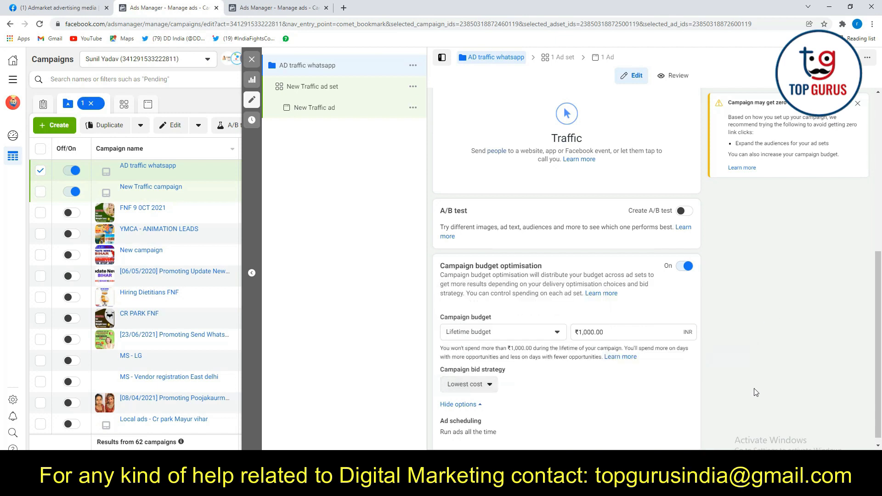
Change the campaign budget back to a daily budget and set its amount to ₹200
click(532, 339)
click(516, 351)
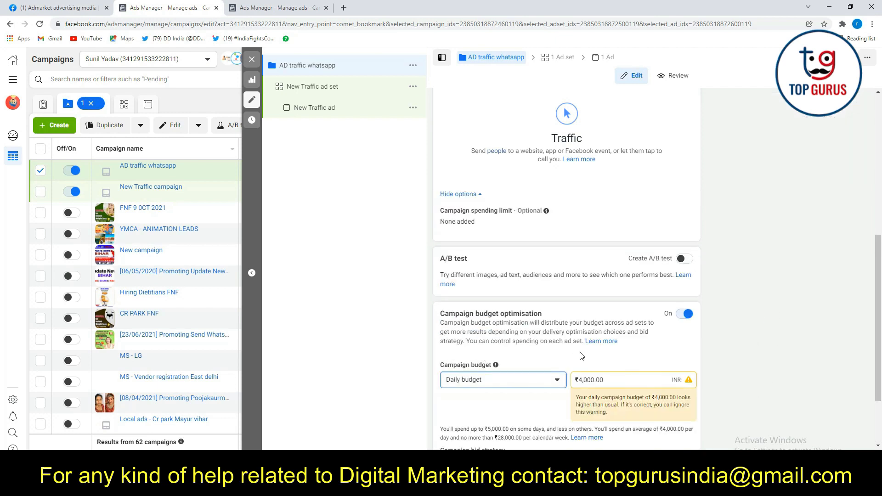
click(591, 381)
key(BackSpace)
key(BackSpace)
key(BackSpace)
key(BackSpace)
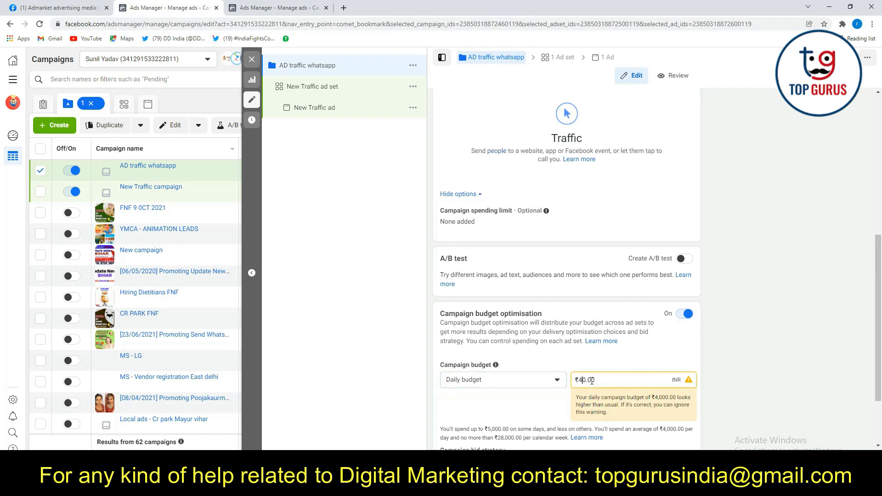
text(20)
scroll(739, 244, down, 1)
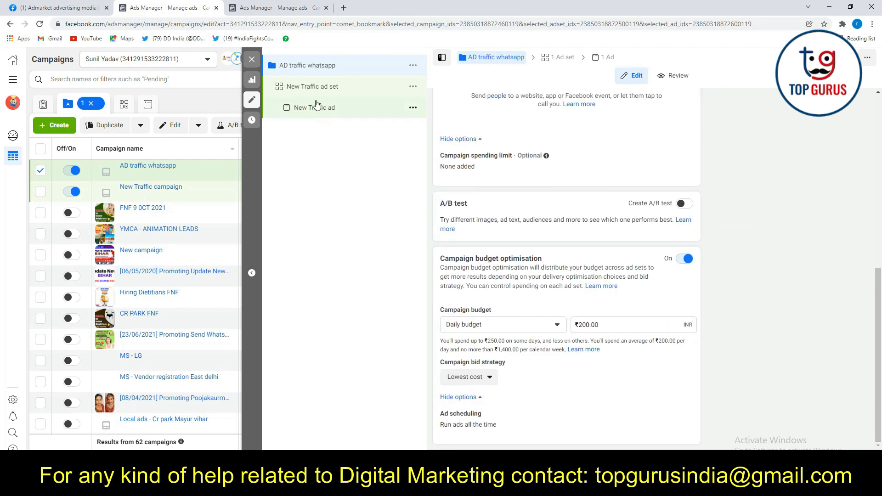
Continue to the campaign's ad set and rename it as "AD traffic 25"
click(858, 463)
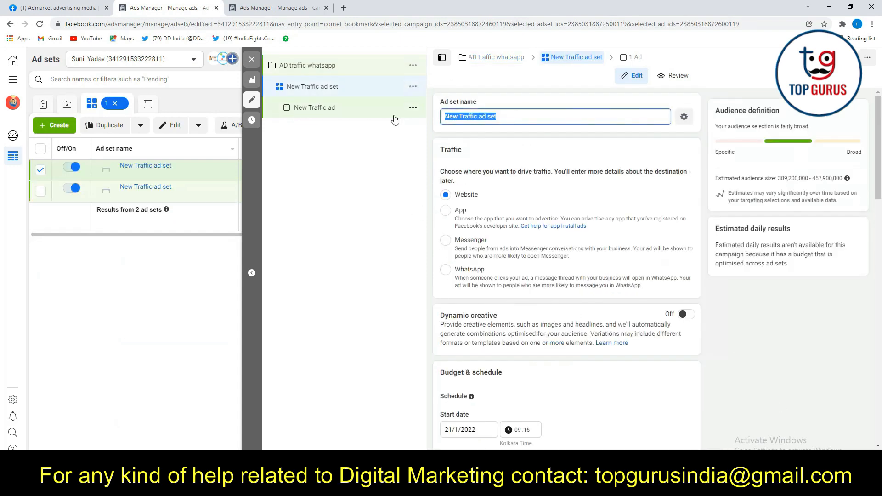
key(BackSpace)
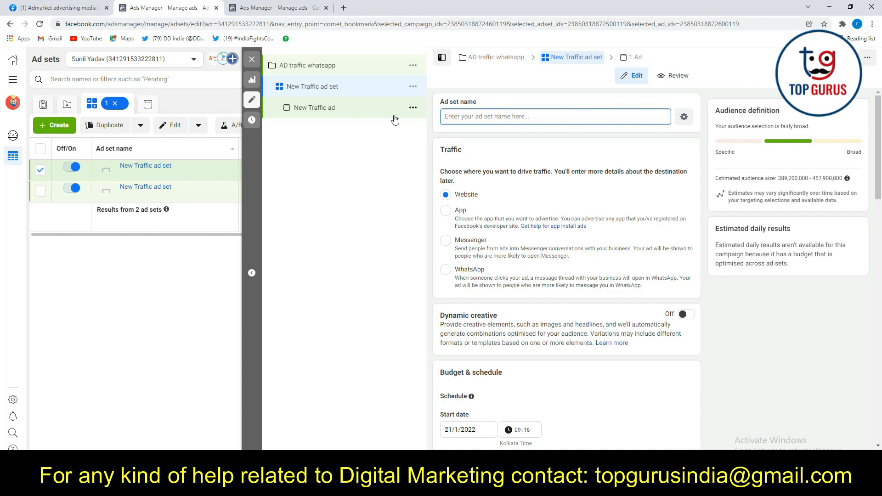
text(AD traffic)
text(18)
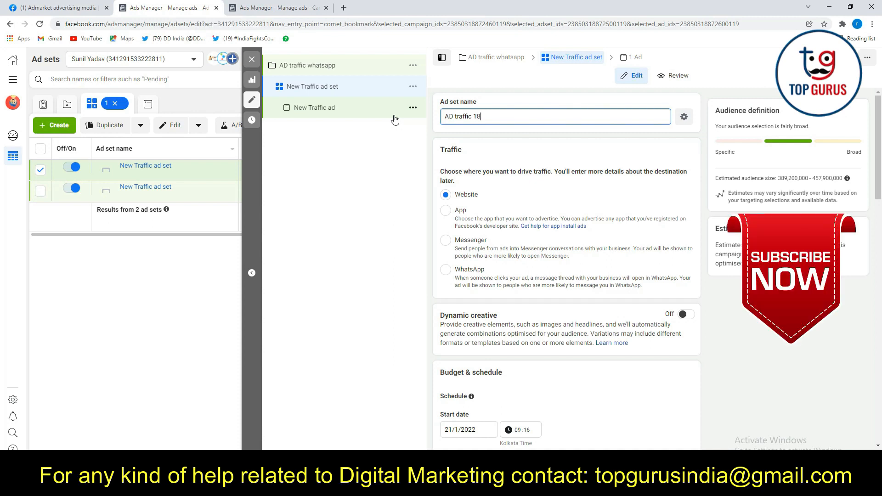
key(BackSpace)
key(BackSpace)
text(2)
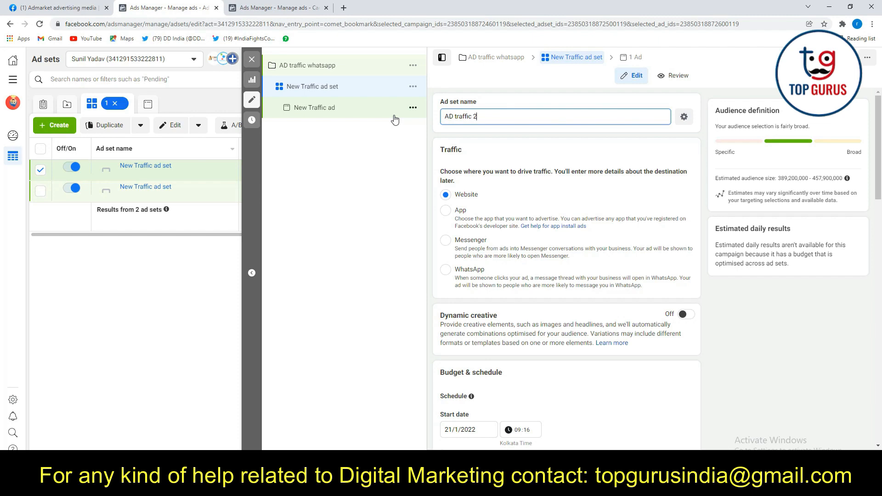
text(5)
click(702, 147)
Set WhatsApp as the traffic destination and select the Admarket advertising media page under Admarket - Avertising & Event Organiser
scroll(703, 146, down, 3)
scroll(465, 202, up, 3)
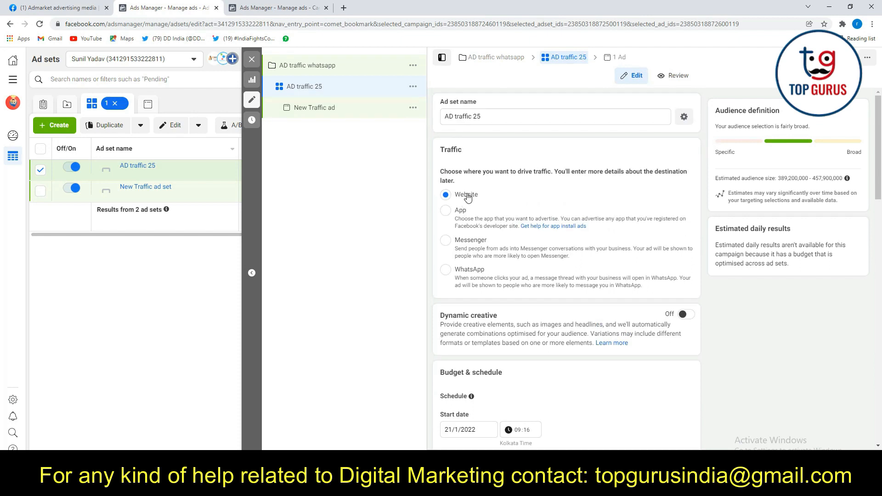
click(445, 270)
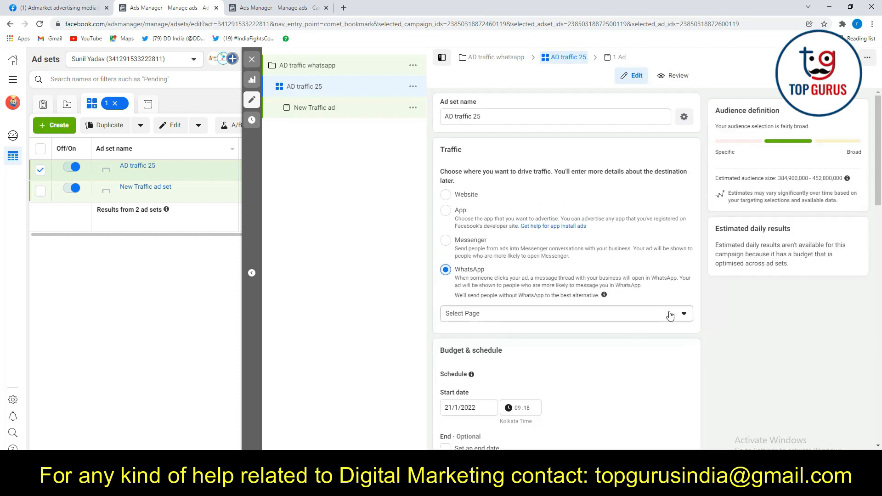
click(670, 314)
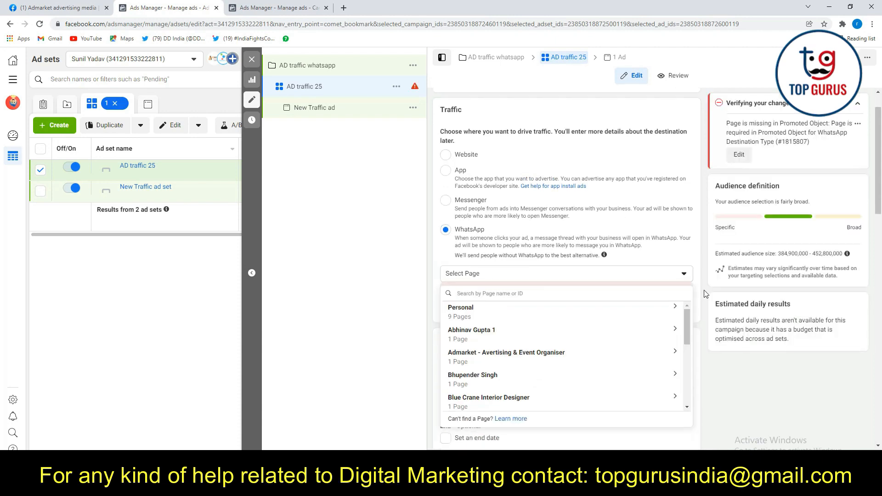
scroll(706, 294, down, 1)
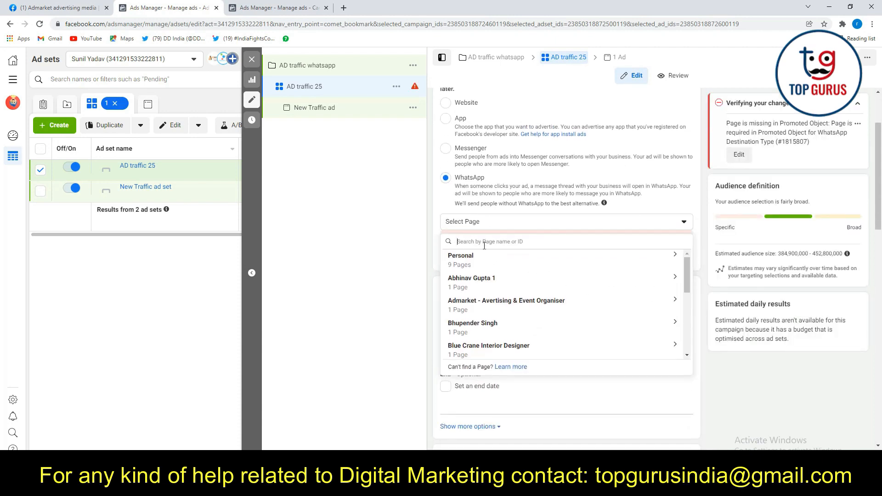
click(483, 306)
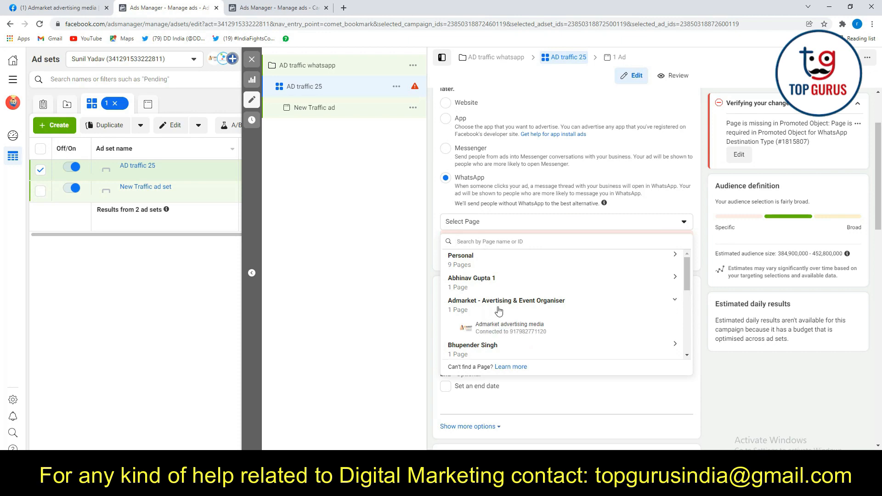
click(505, 329)
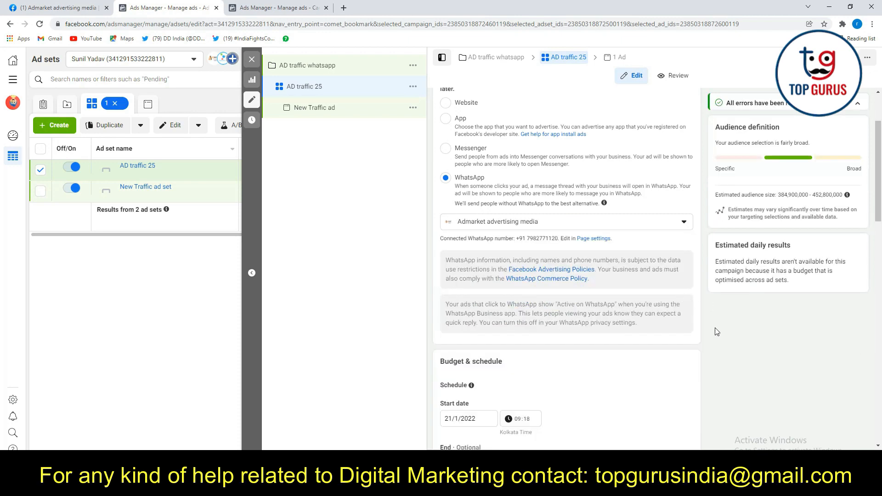
Examine the ad set's estimated audience size, start and end schedule, and audience settings
scroll(703, 230, up, 1)
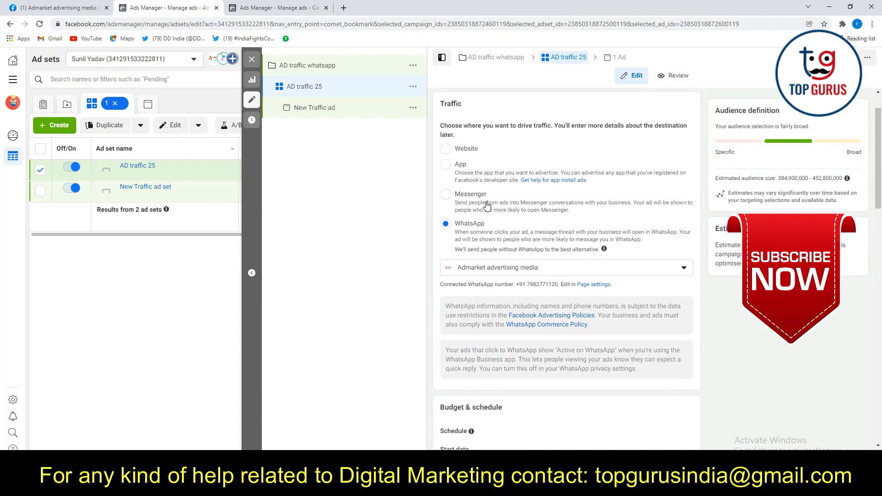
drag(778, 179, 843, 180)
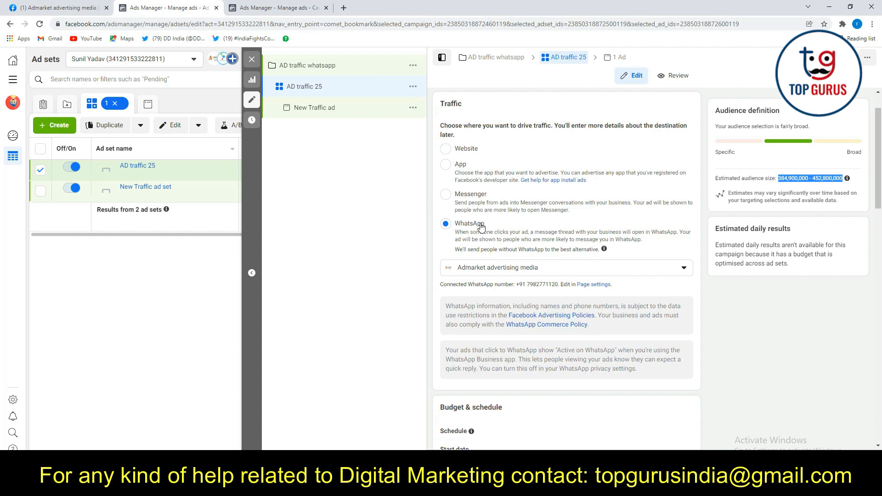
click(725, 289)
scroll(638, 273, down, 4)
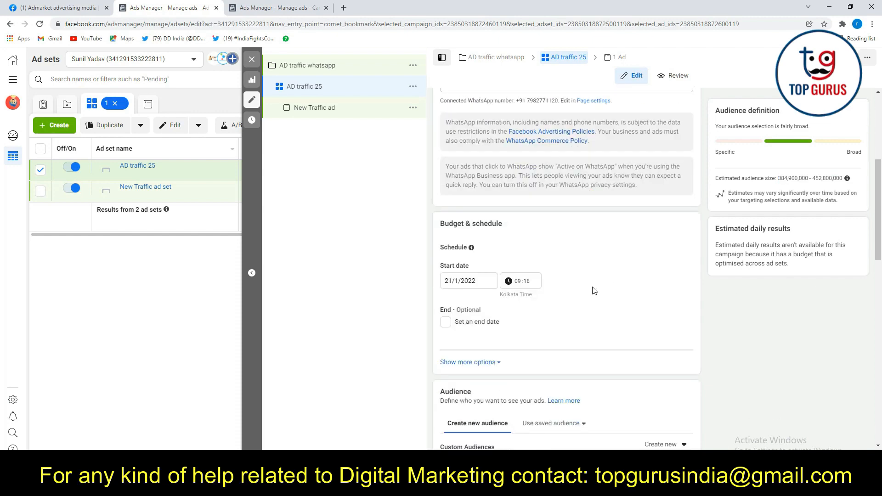
scroll(593, 286, up, 2)
scroll(593, 286, down, 2)
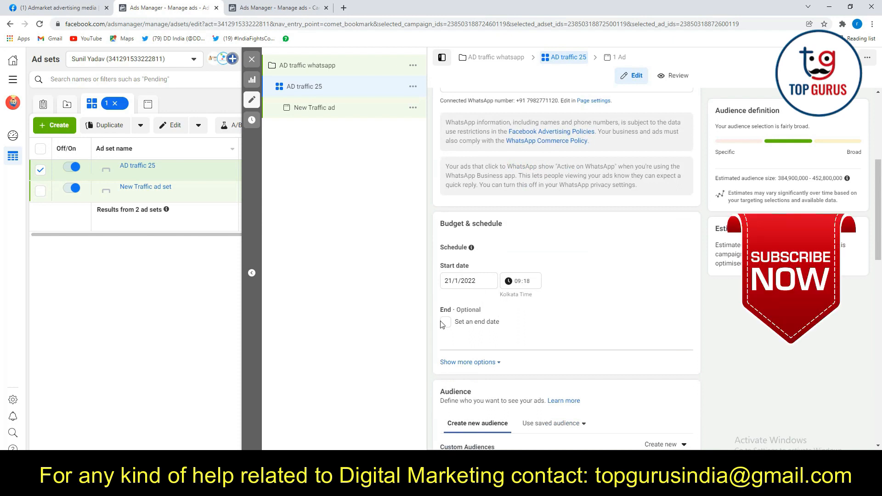
scroll(591, 288, down, 3)
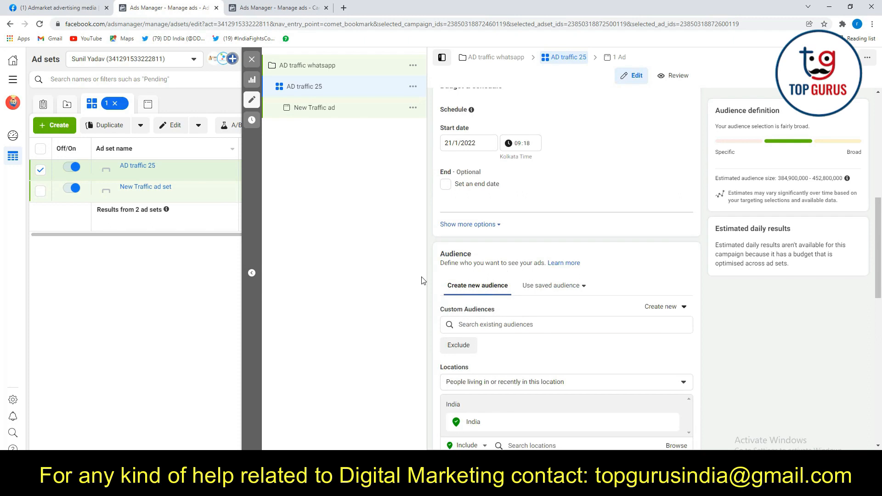
Examine the ad set's audience options, including saved audiences, locations, age, gender, detailed targeting and languages
scroll(425, 278, down, 2)
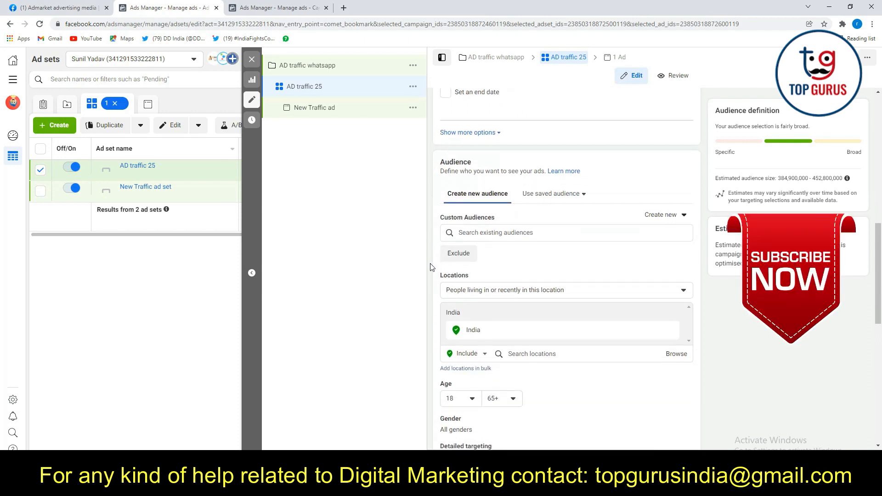
scroll(432, 267, down, 3)
scroll(436, 273, up, 2)
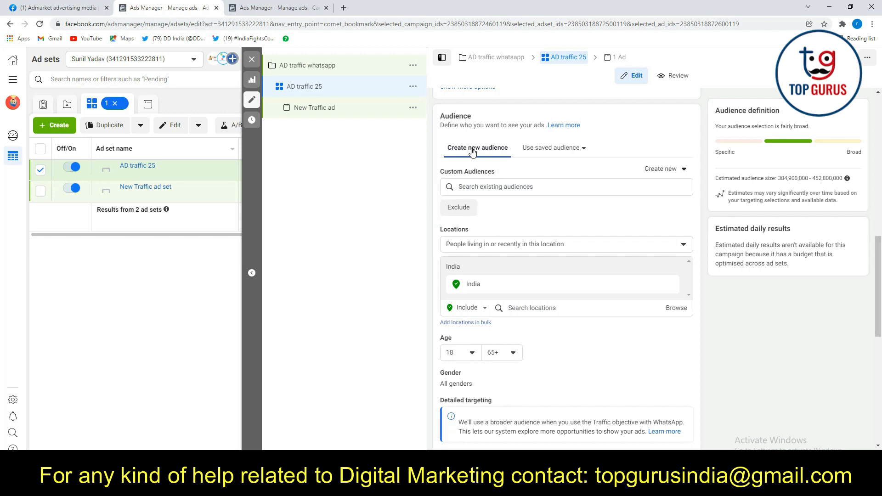
click(574, 154)
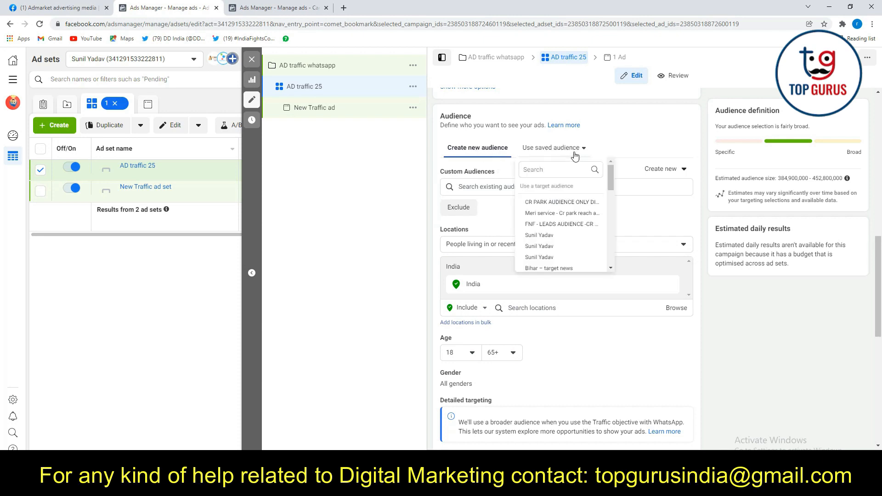
mouse_move(566, 213)
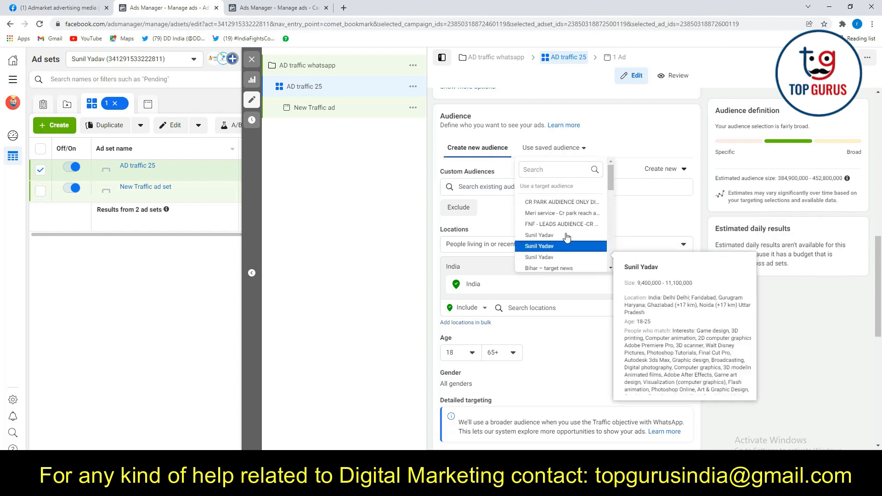
click(737, 306)
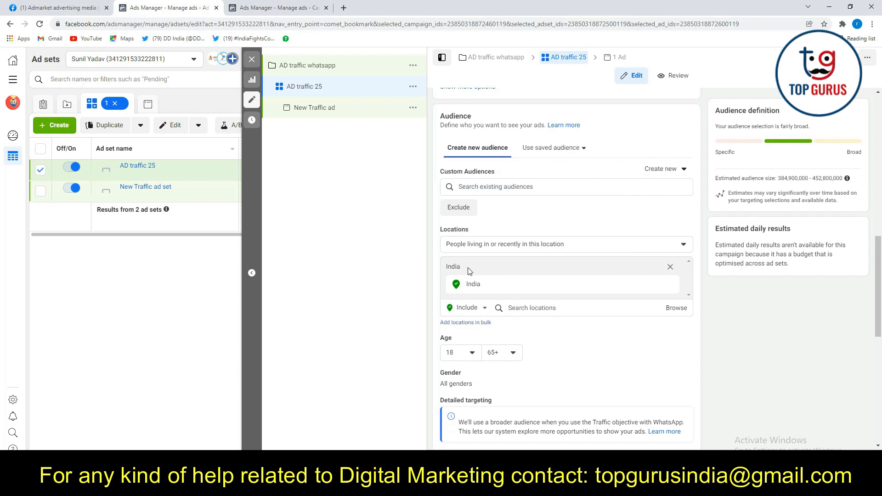
scroll(459, 244, down, 1)
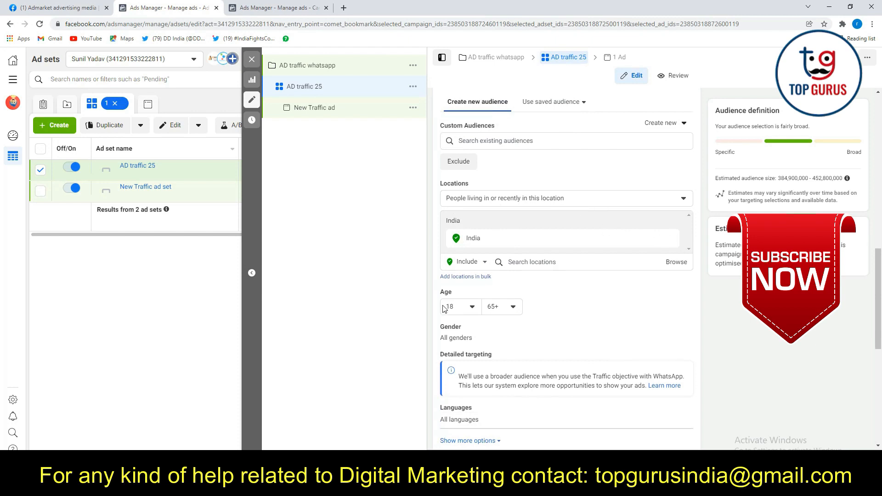
scroll(508, 306, down, 3)
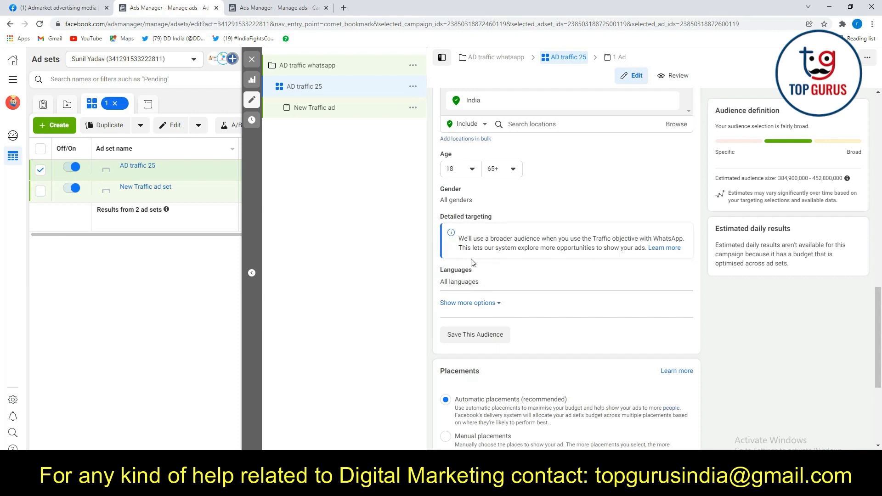
scroll(473, 263, up, 2)
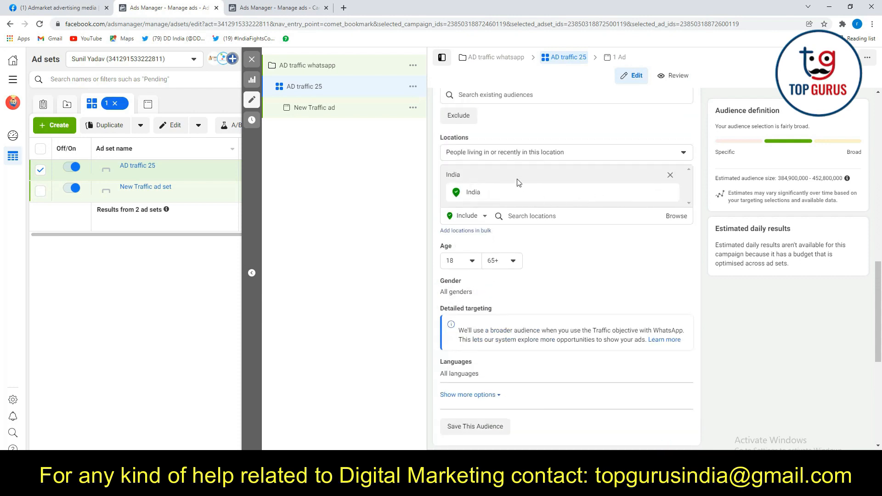
Search the audience locations for Gurugram and target the city of Gurugram, Haryana instead of all of India
click(566, 193)
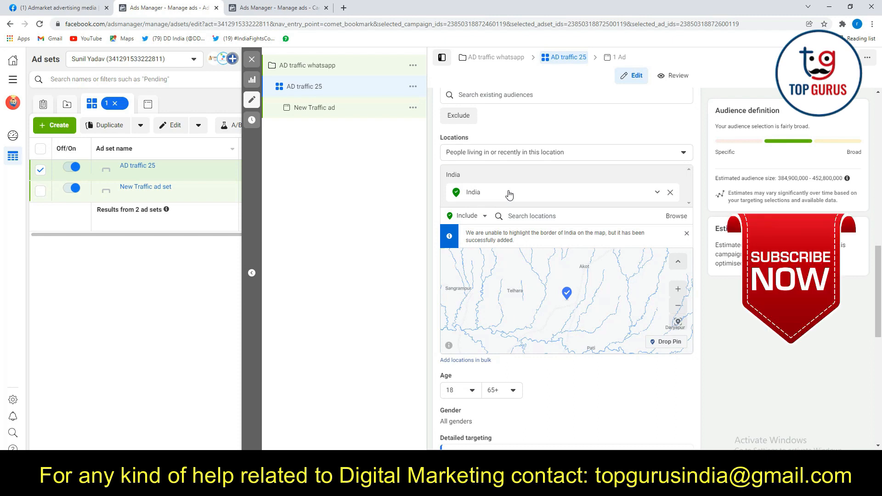
click(524, 216)
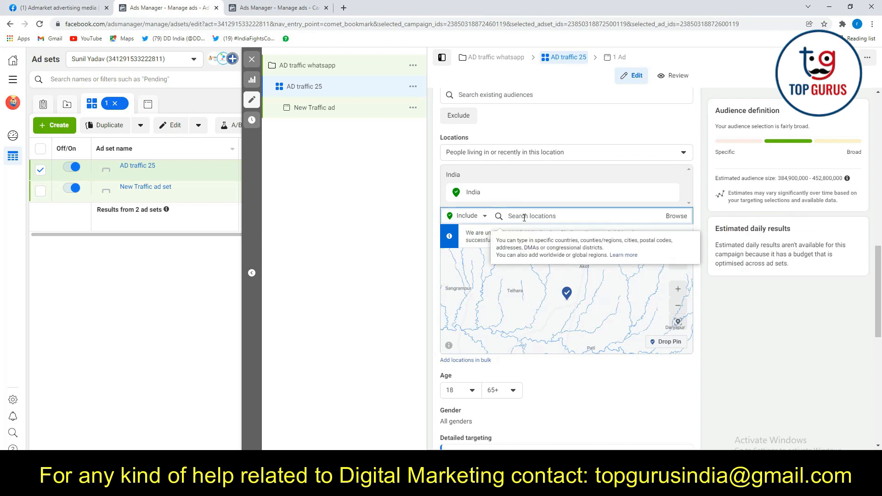
text(gu)
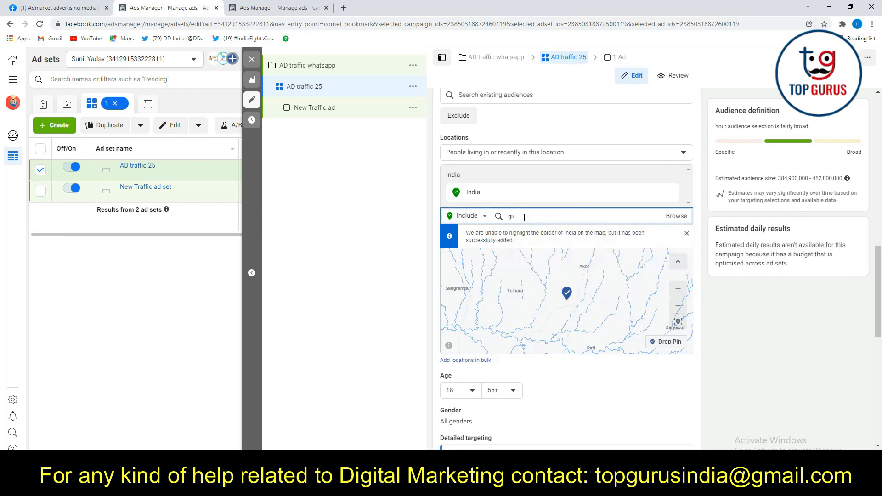
text(trurur)
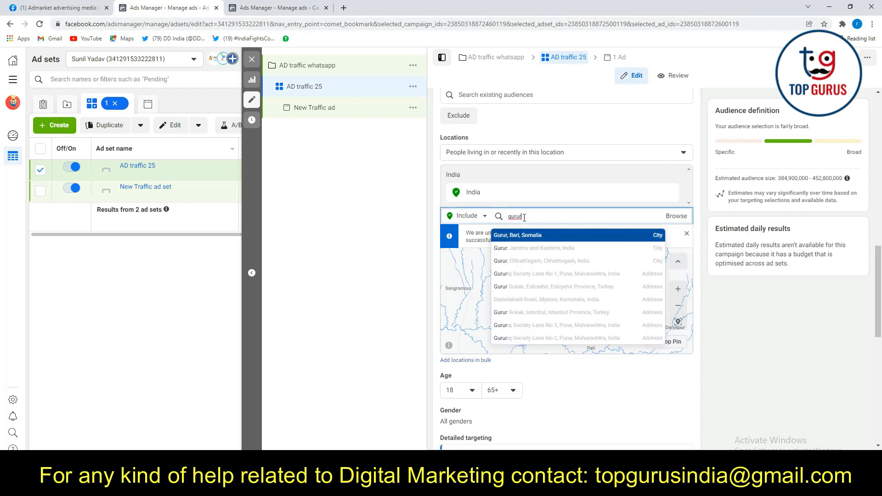
key(BackSpace)
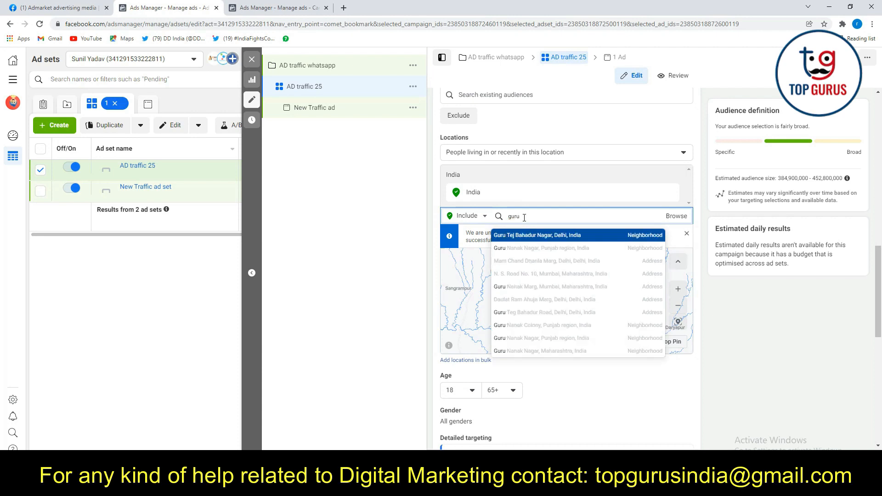
text(gram)
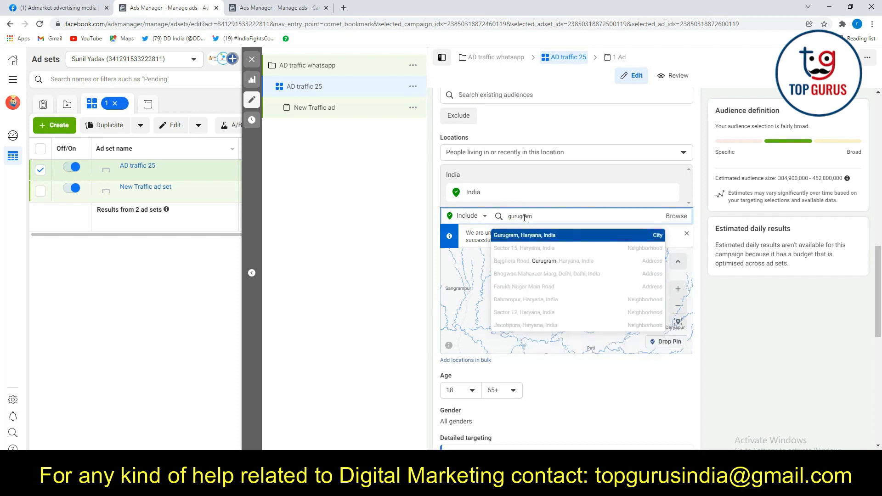
click(539, 236)
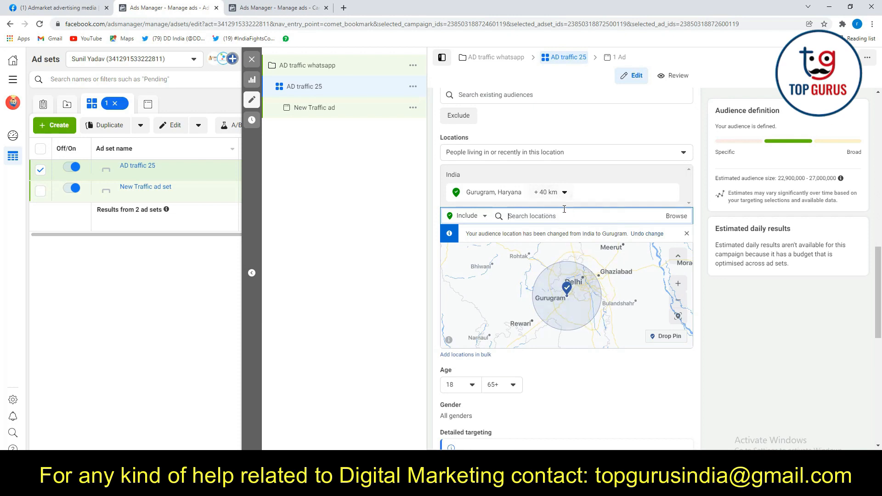
Add Delhi, Kanpur in Uttar Pradesh and Kolkata in West Bengal to the included audience locations
text(delhi)
click(529, 237)
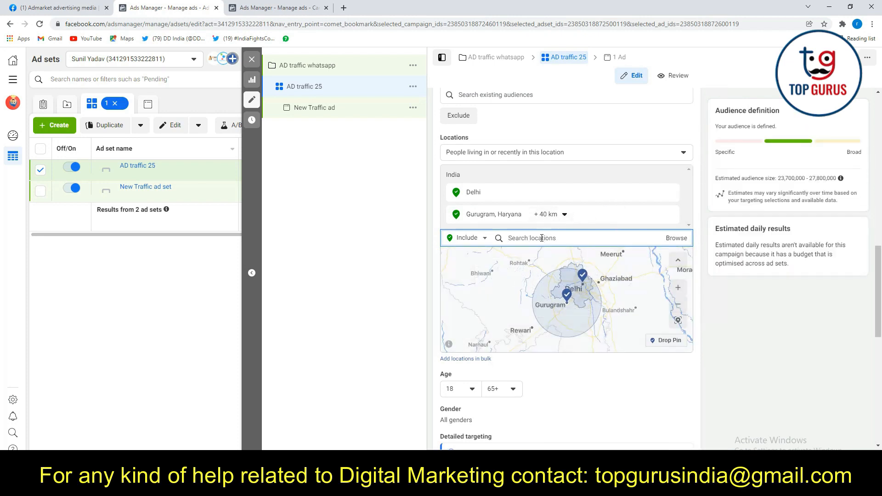
text(kanpur)
click(534, 255)
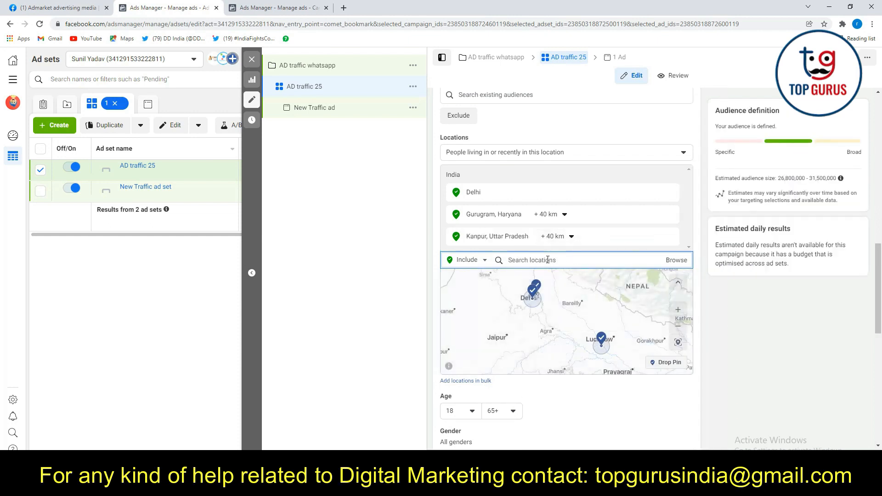
text(kolkata)
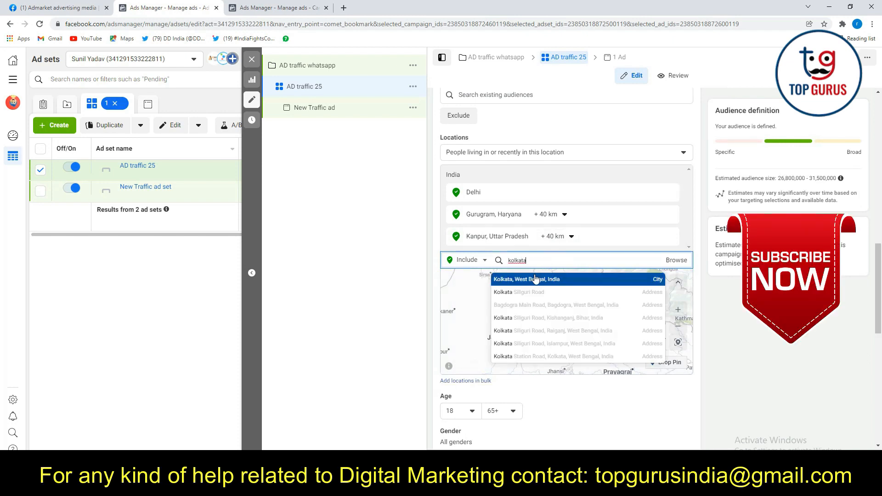
click(536, 280)
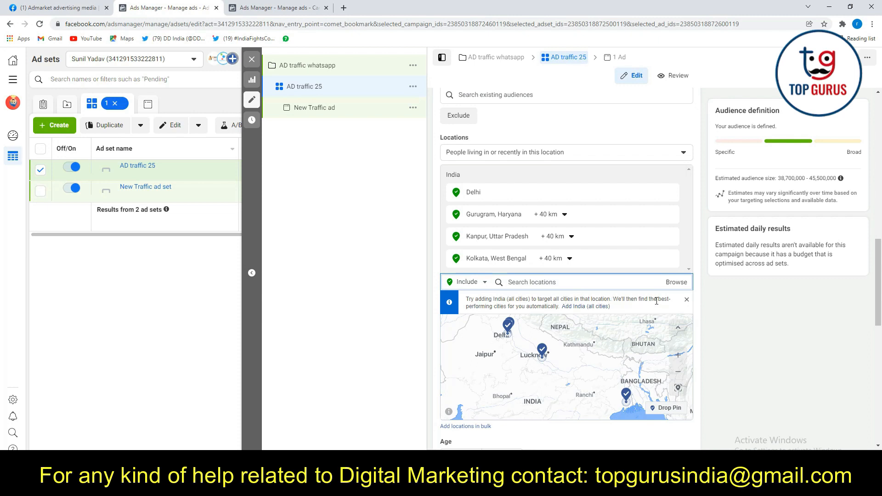
Replace all the separate locations, including Delhi, with India (all cities) and review its city population size range
click(590, 306)
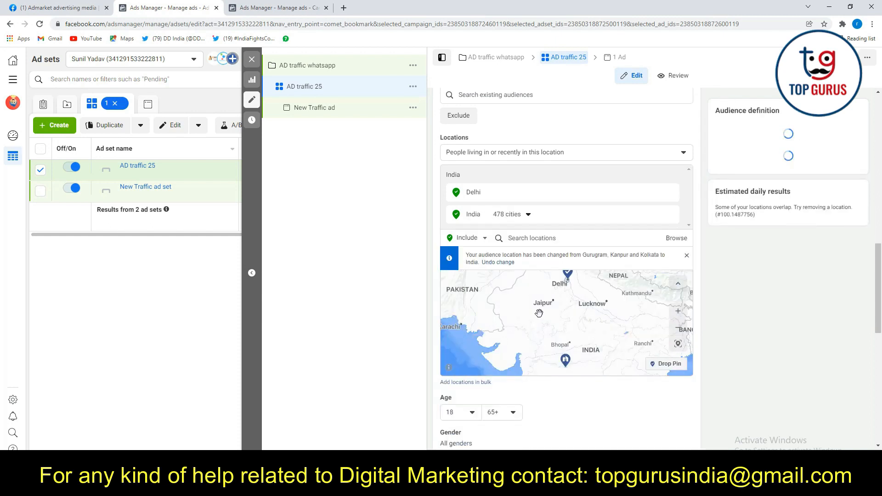
mouse_move(632, 197)
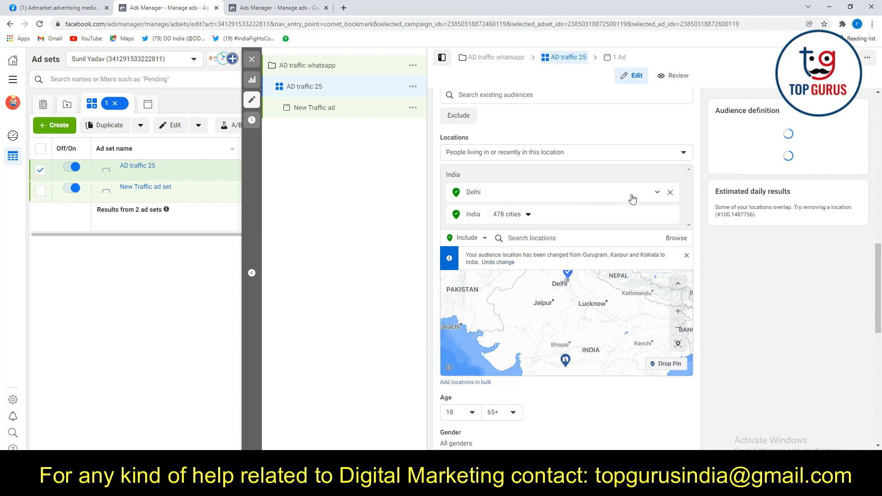
click(669, 193)
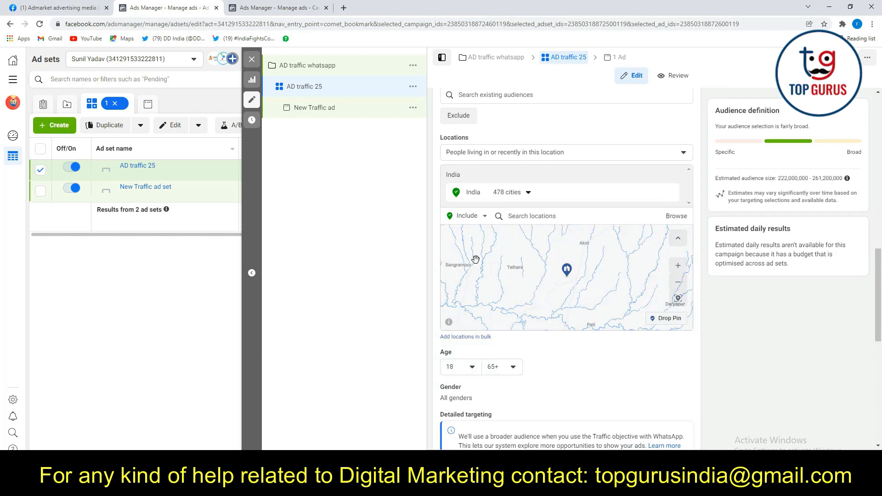
click(529, 193)
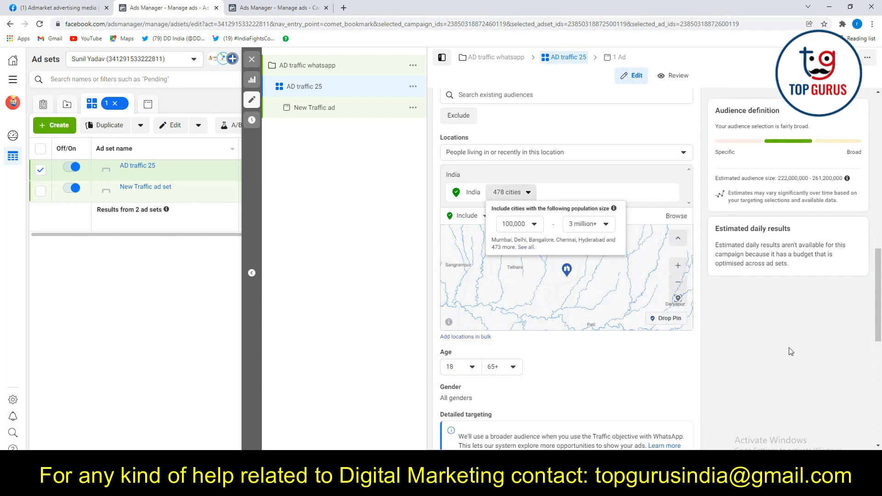
click(531, 193)
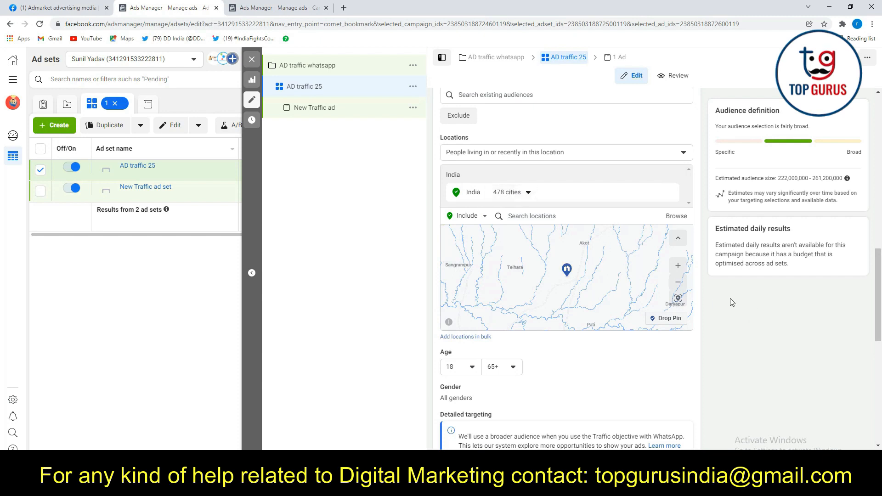
right_click(780, 178)
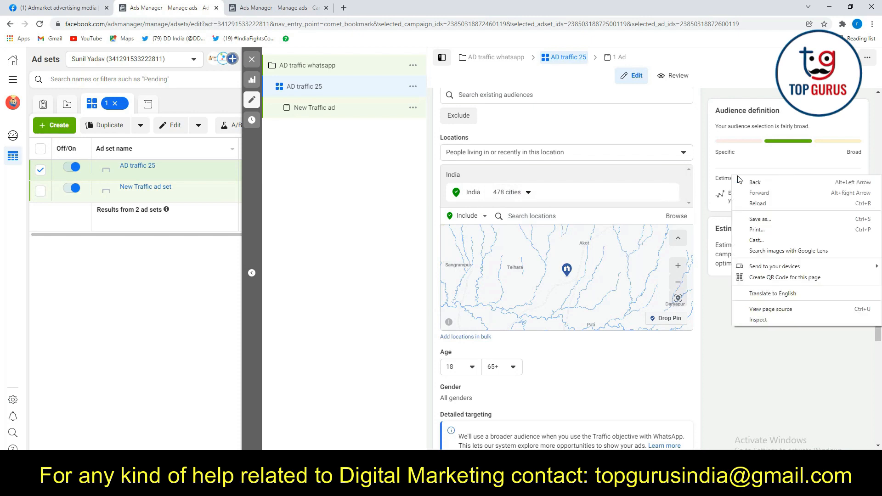
click(703, 342)
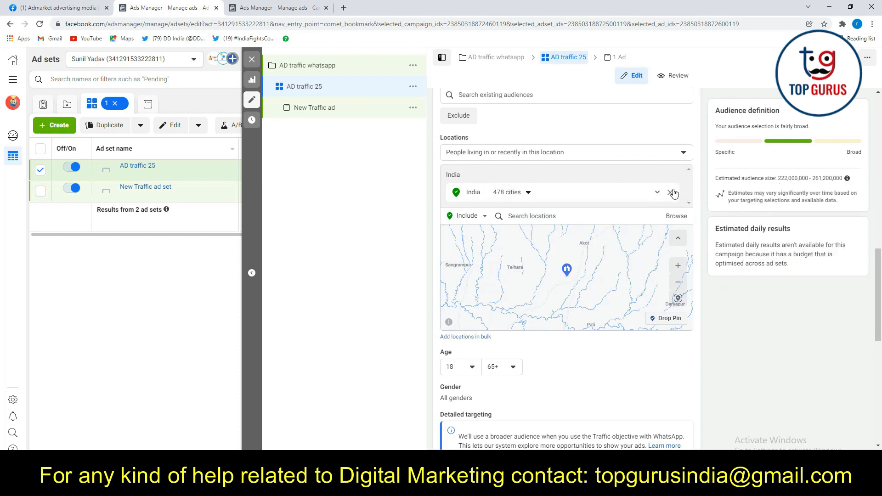
Remove the India all-cities location and set location targeting to People living in this location
click(671, 195)
click(514, 184)
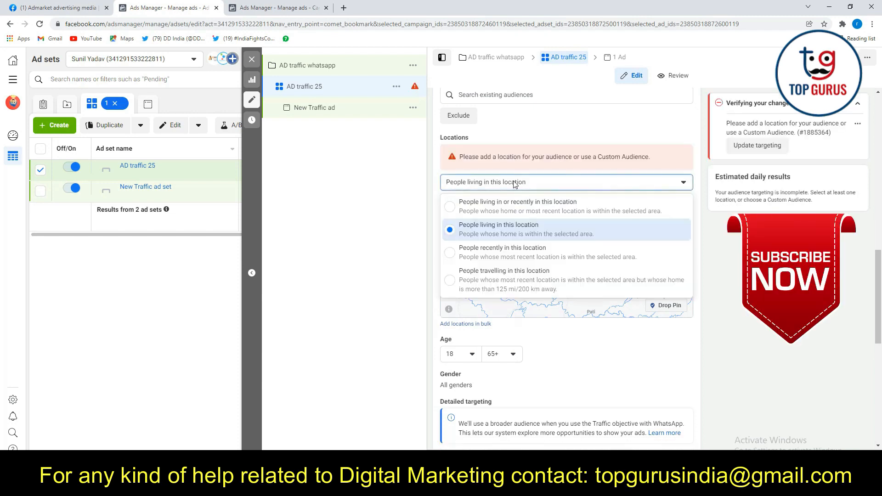
click(511, 183)
Include Delhi, India and the city of Gurugram, Haryana as the audience locations
click(541, 204)
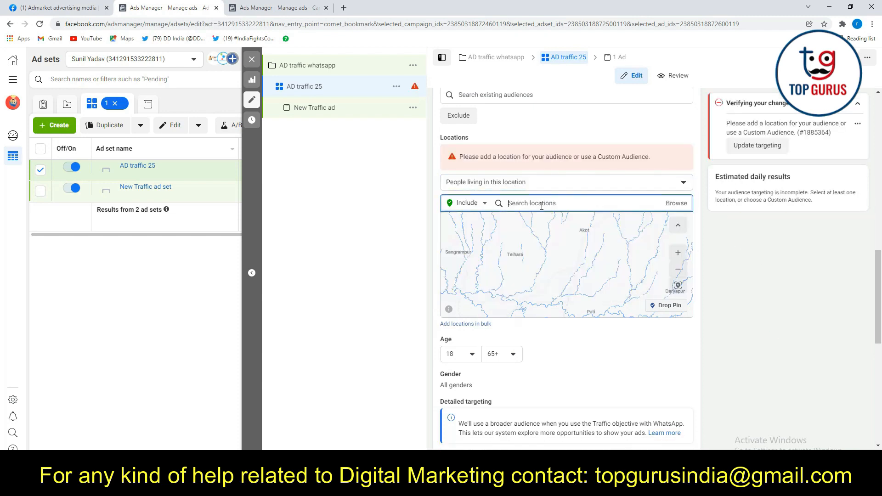
text(delhi)
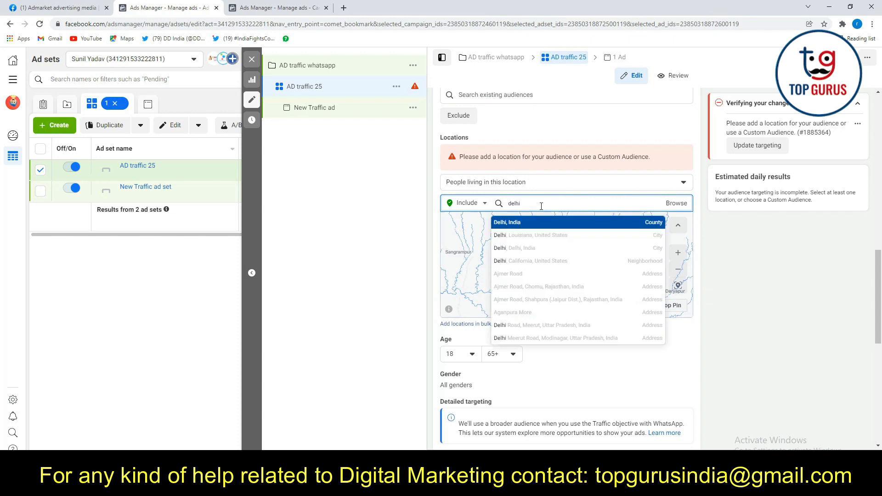
click(524, 225)
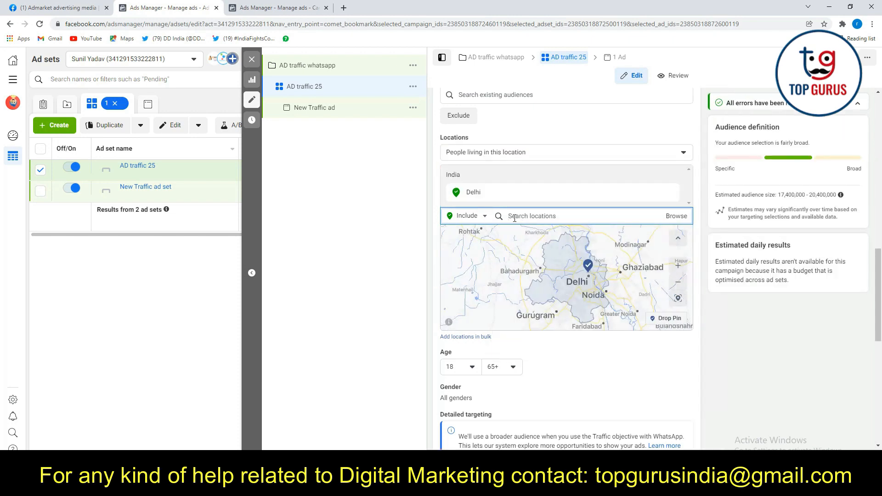
text(guru)
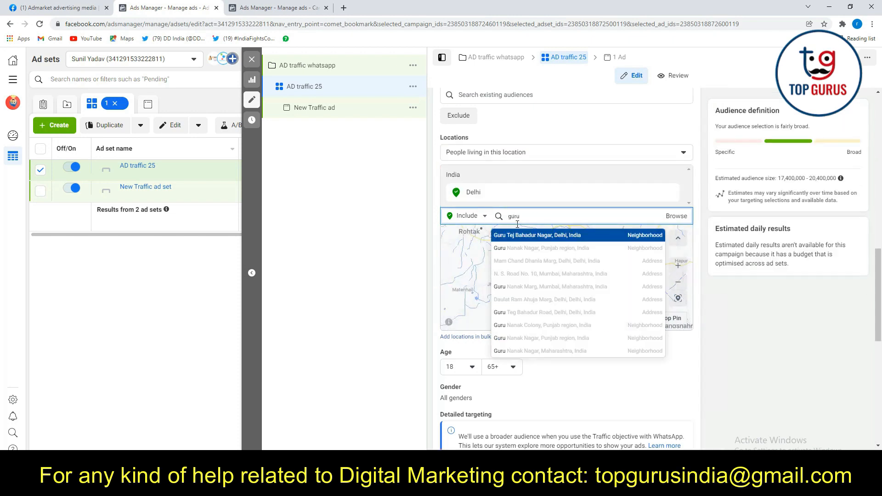
text(gra)
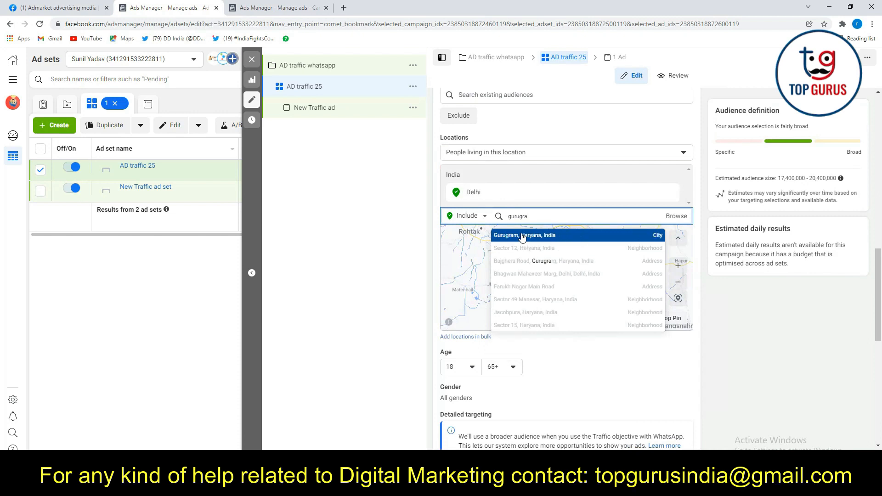
click(523, 235)
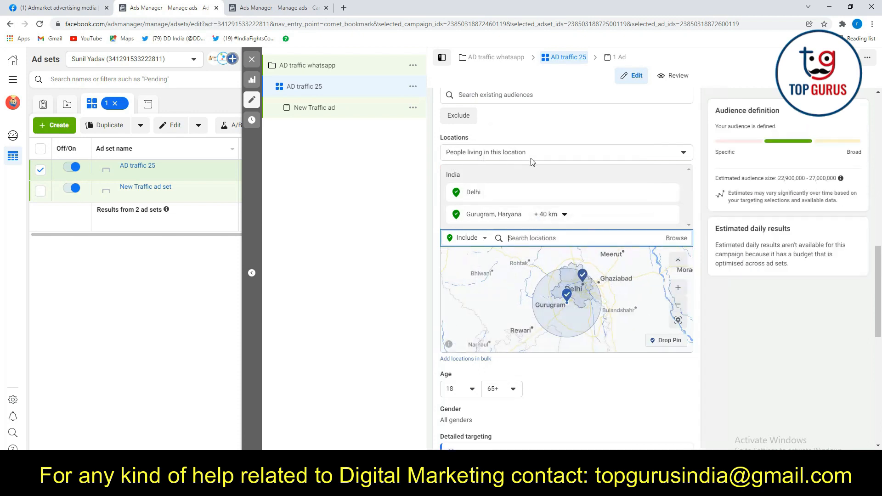
Set location targeting to People living in or recently in this location
click(663, 156)
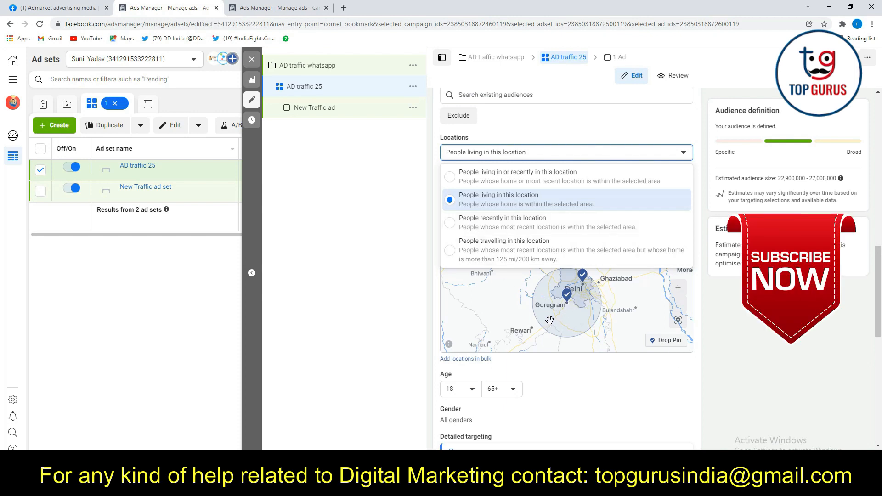
click(459, 182)
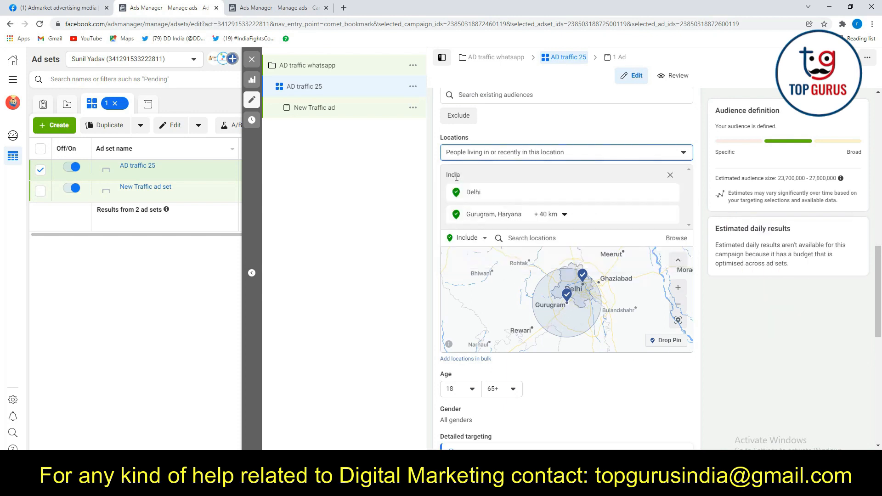
Review the location targeting choices, including People travelling in this location, keeping the current selection
click(750, 313)
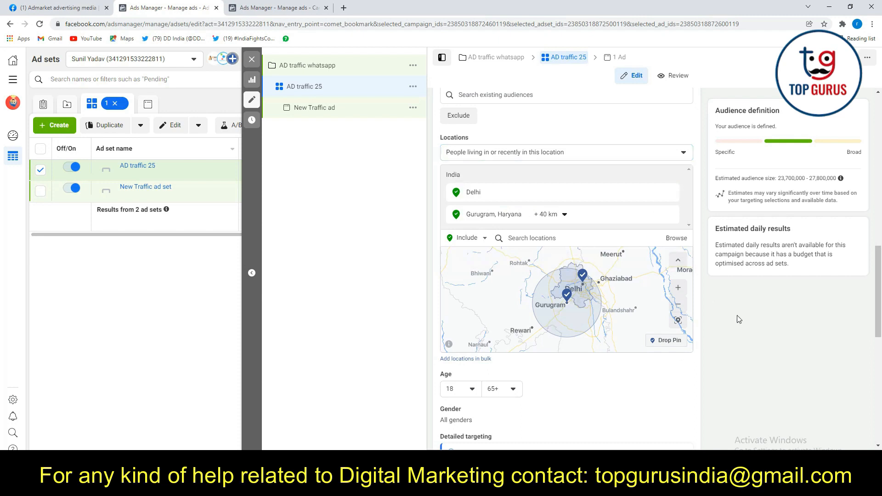
click(680, 159)
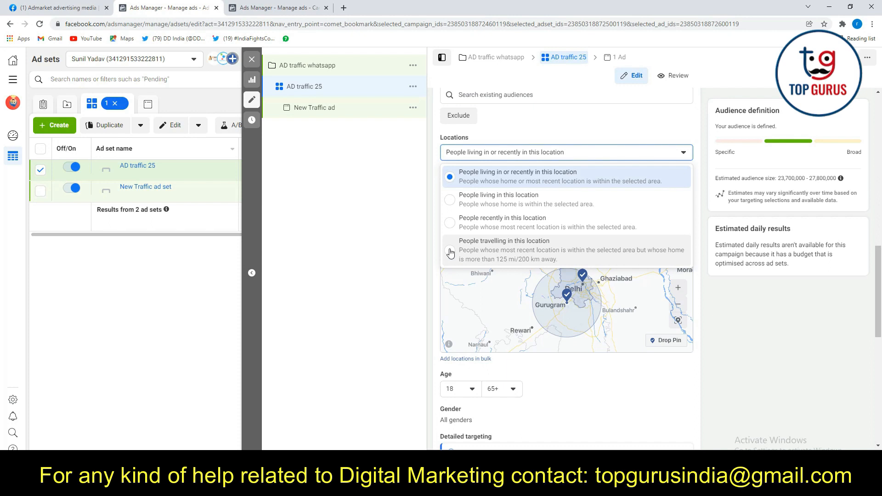
click(728, 315)
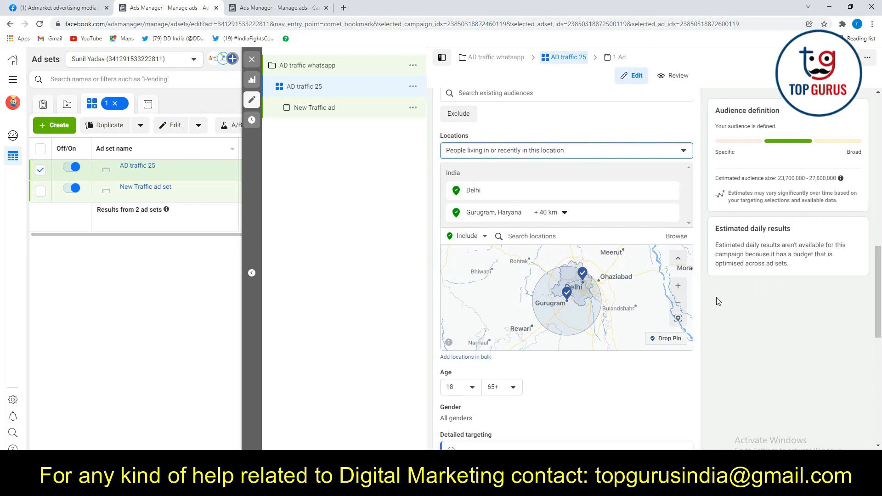
Set the audience age range to a minimum of 25 and a maximum of 54
scroll(466, 159, down, 5)
click(467, 159)
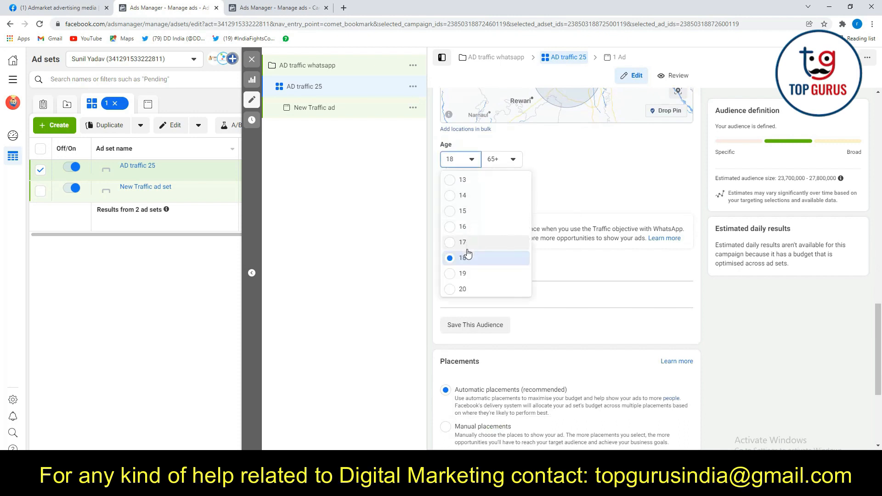
scroll(465, 257, down, 1)
scroll(465, 264, down, 1)
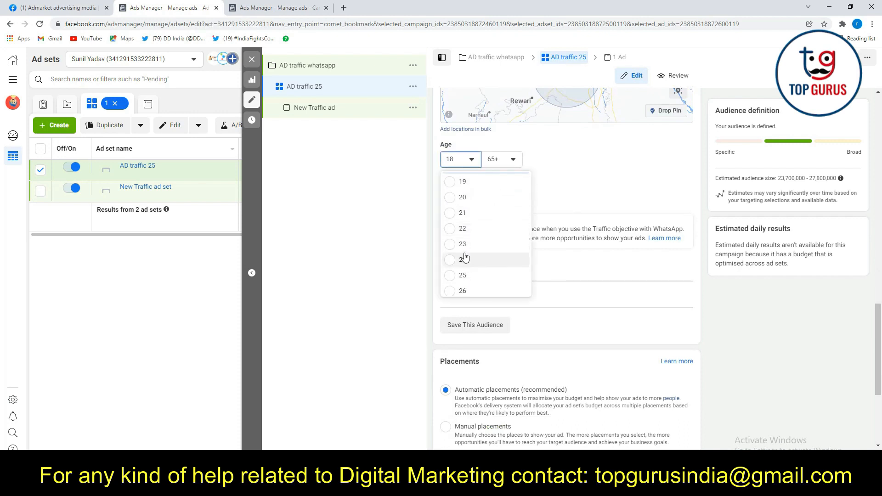
scroll(460, 256, down, 1)
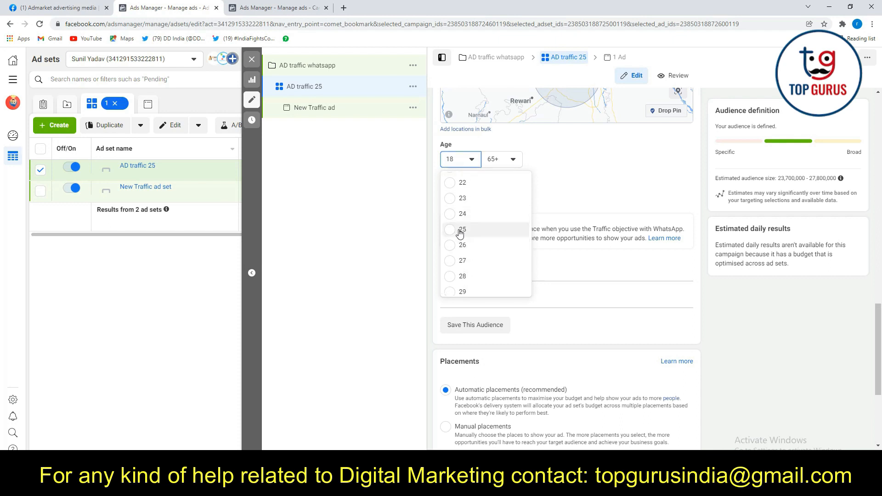
click(461, 231)
click(510, 160)
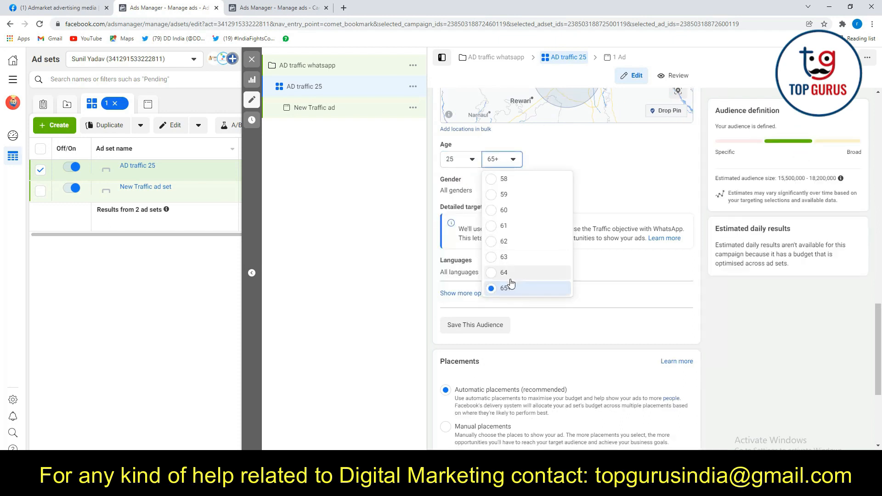
scroll(508, 257, up, 2)
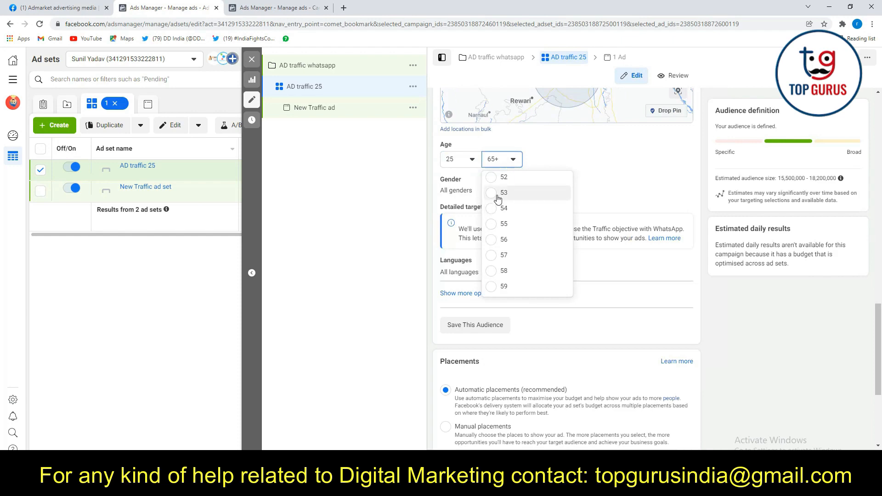
click(503, 208)
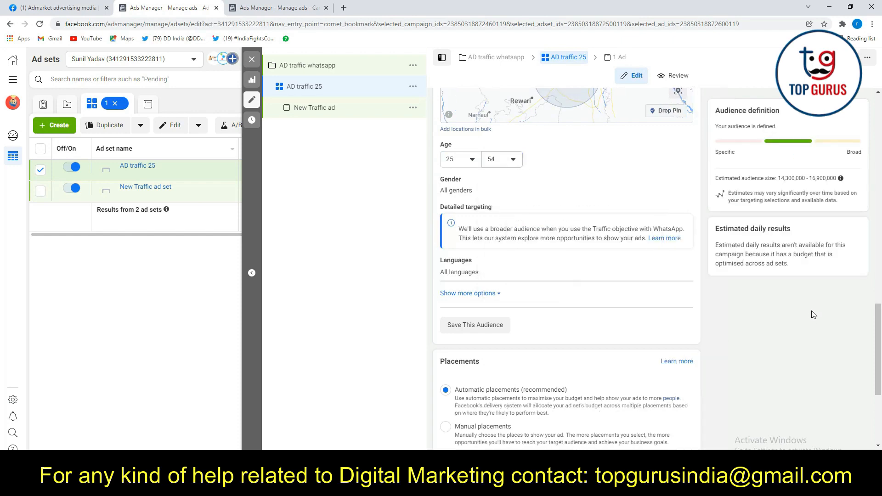
Expand the additional audience options and review the connection types offered for Facebook Pages, apps and events
scroll(667, 340, up, 3)
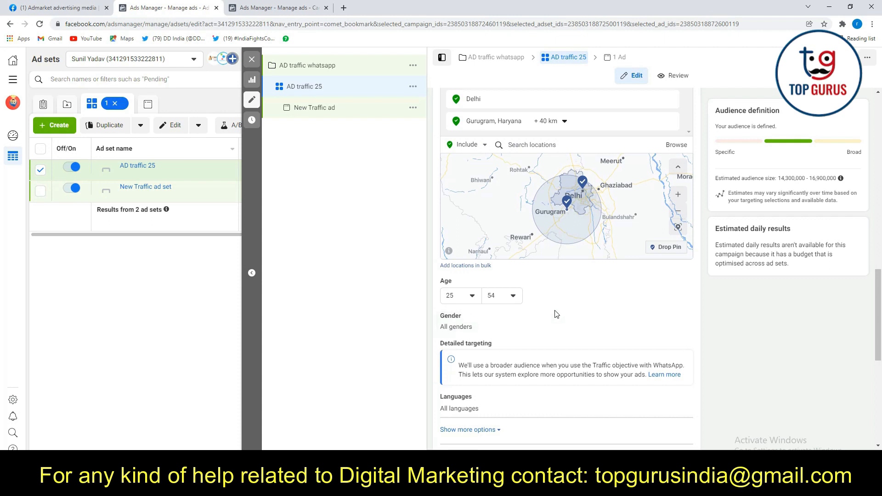
scroll(528, 310, down, 3)
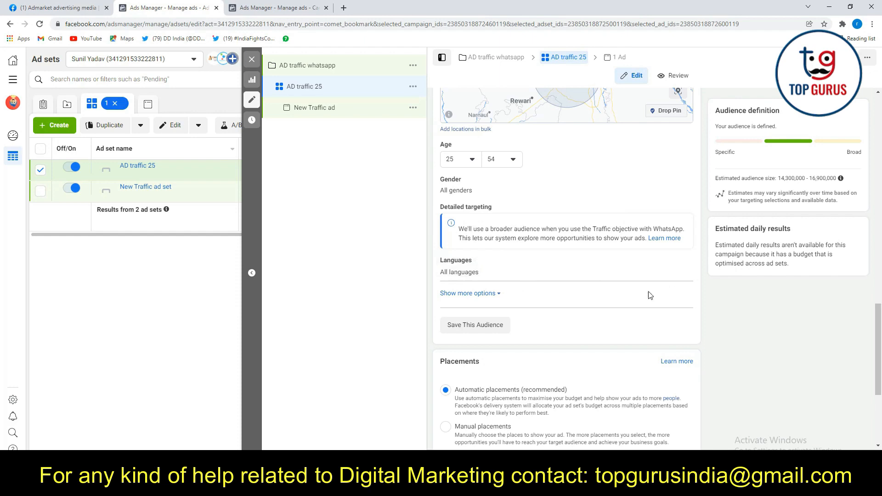
click(494, 294)
scroll(555, 248, down, 7)
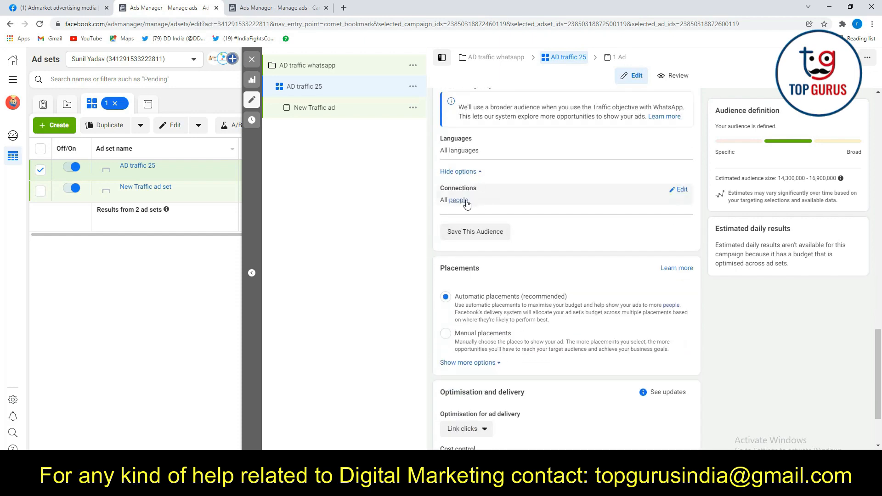
click(681, 190)
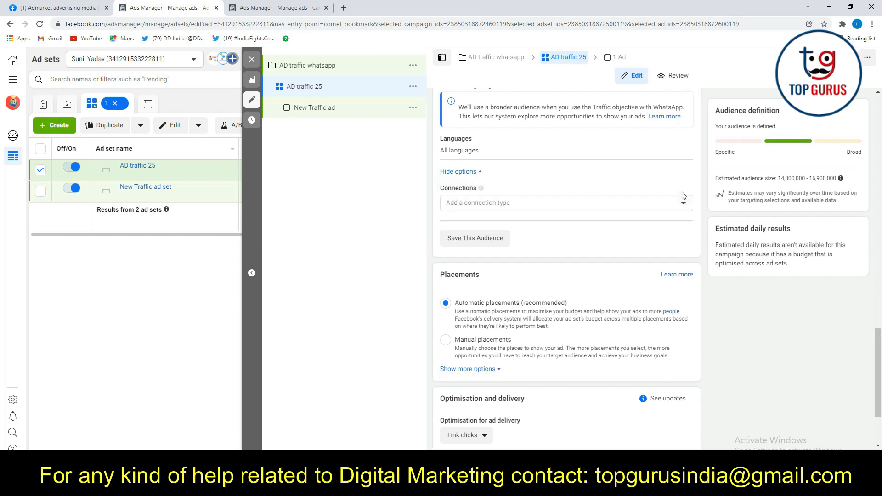
click(683, 204)
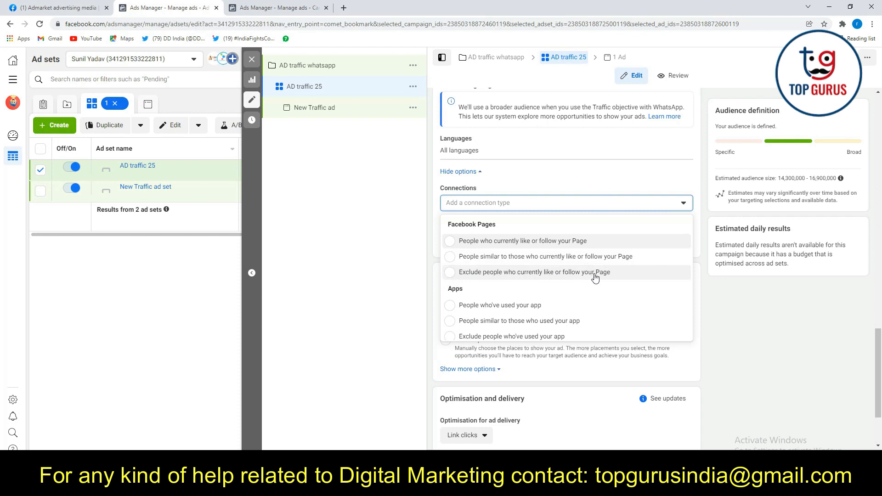
scroll(475, 314, down, 1)
scroll(475, 312, down, 3)
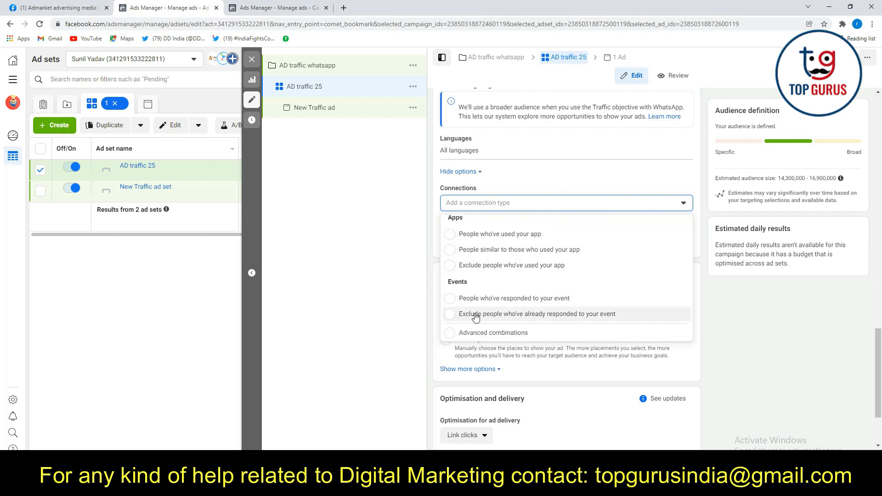
click(750, 308)
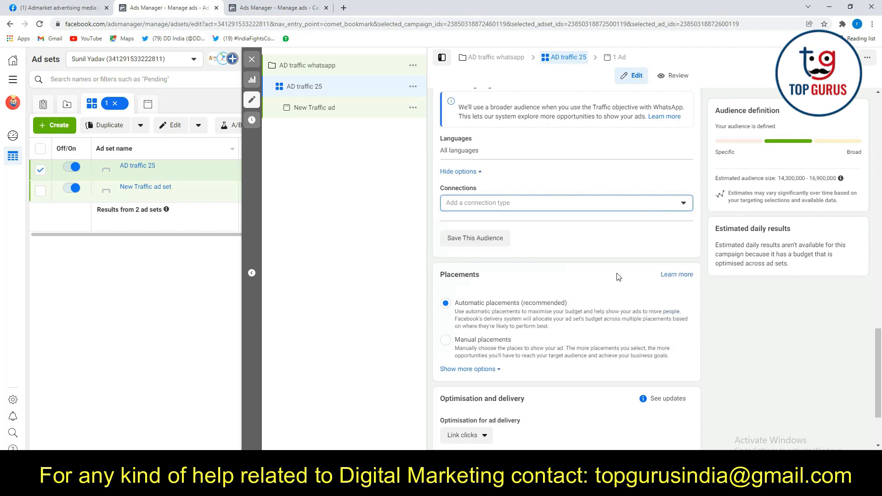
Try the connection type People similar to those who currently like or follow your Page, and reset it to None
click(510, 205)
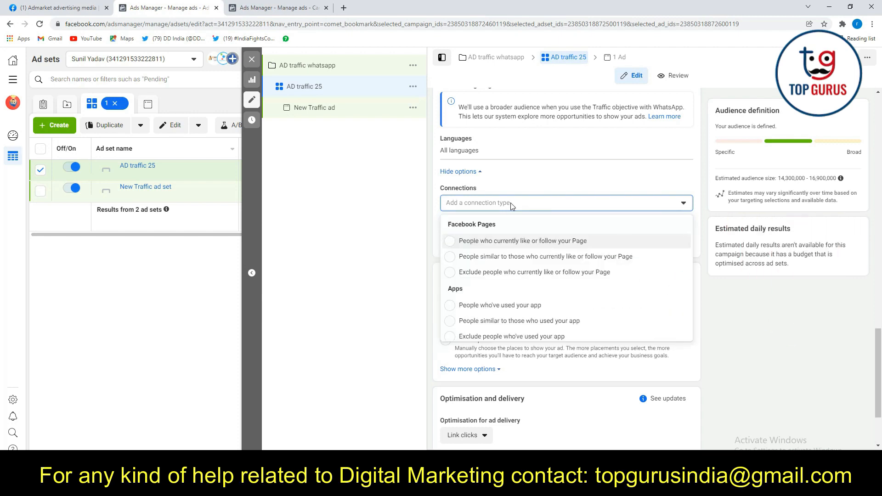
click(463, 255)
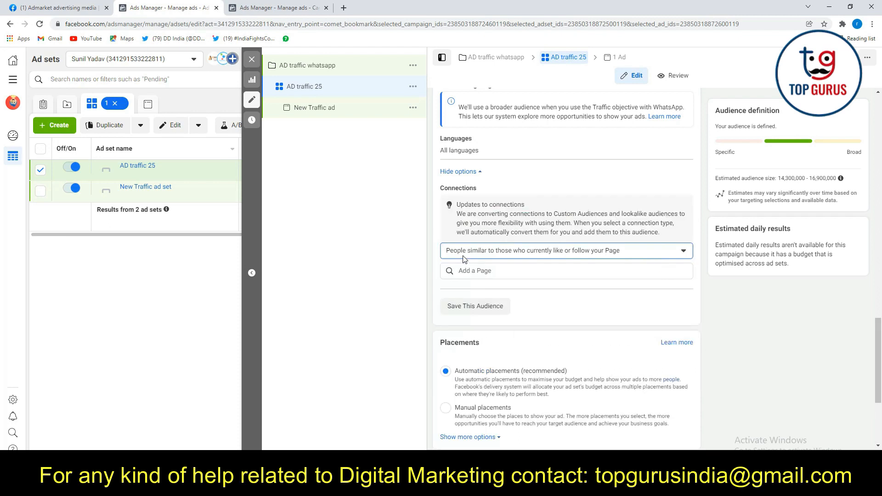
click(668, 254)
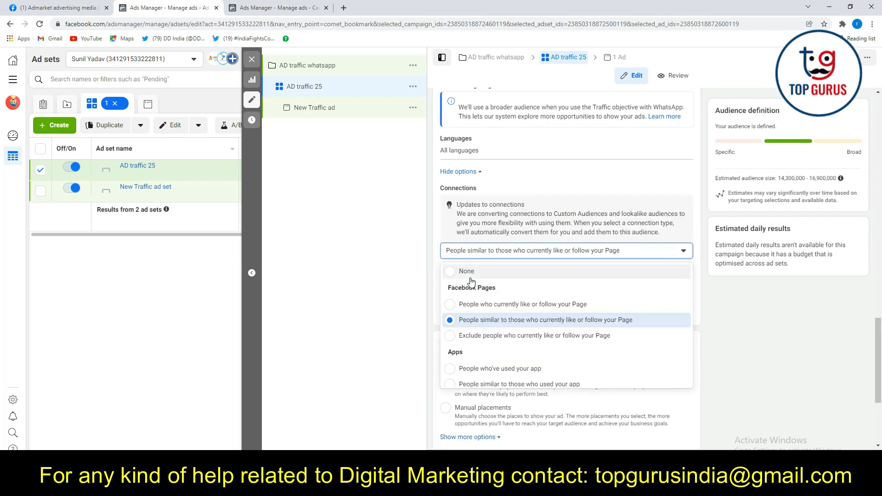
click(448, 272)
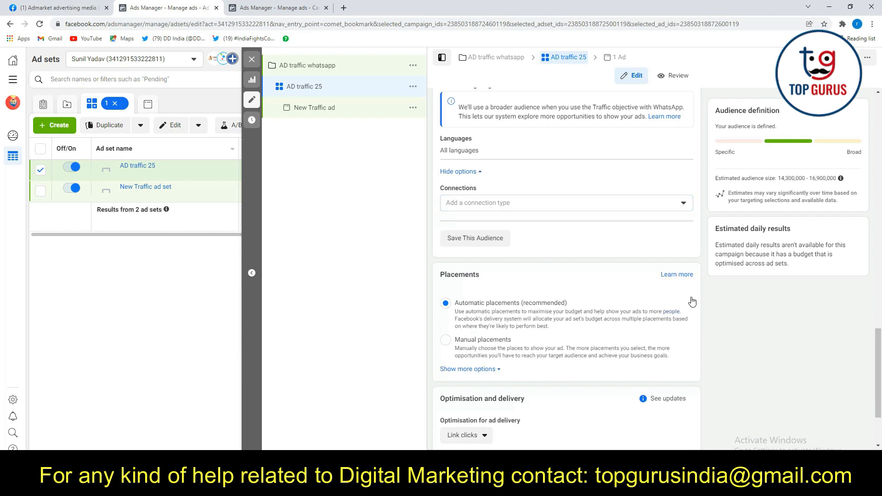
Switch the ad set to Manual placements and deselect the Audience Network platform
scroll(690, 299, down, 1)
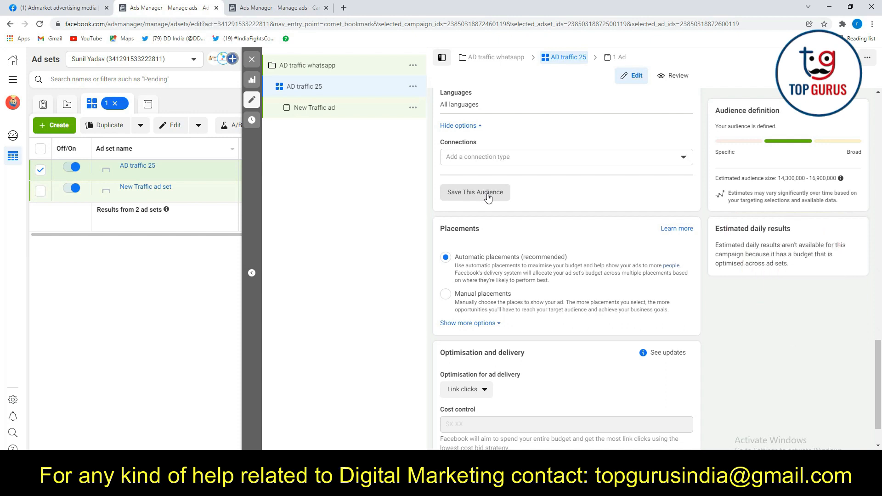
scroll(488, 197, down, 1)
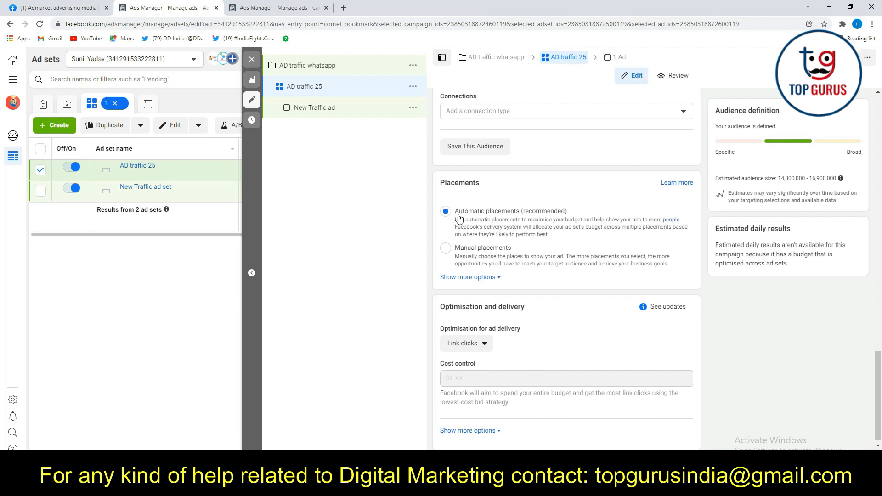
click(445, 248)
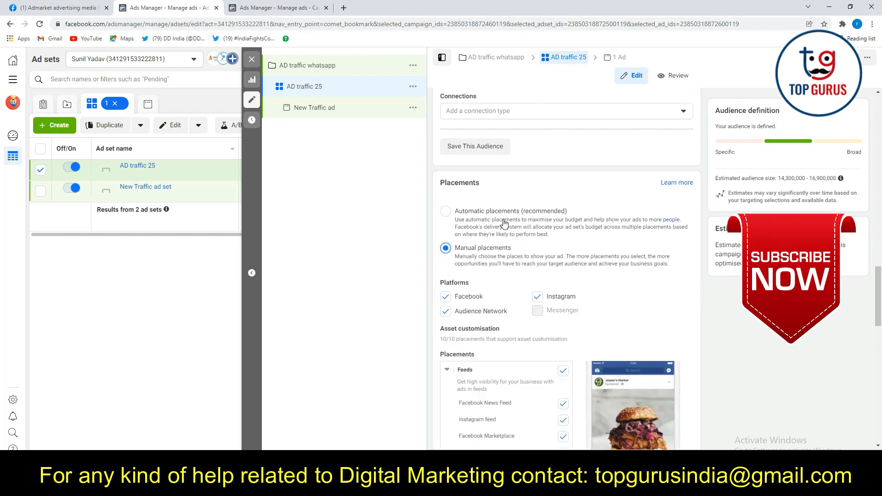
scroll(483, 259, down, 3)
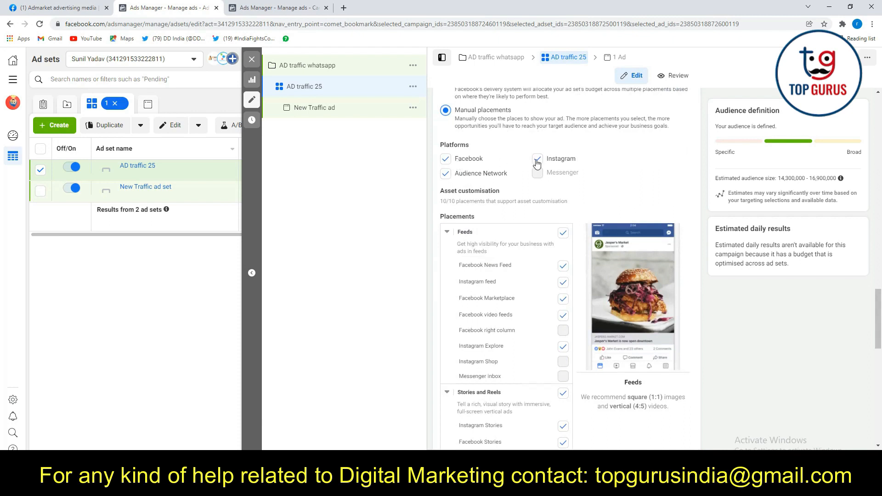
click(445, 173)
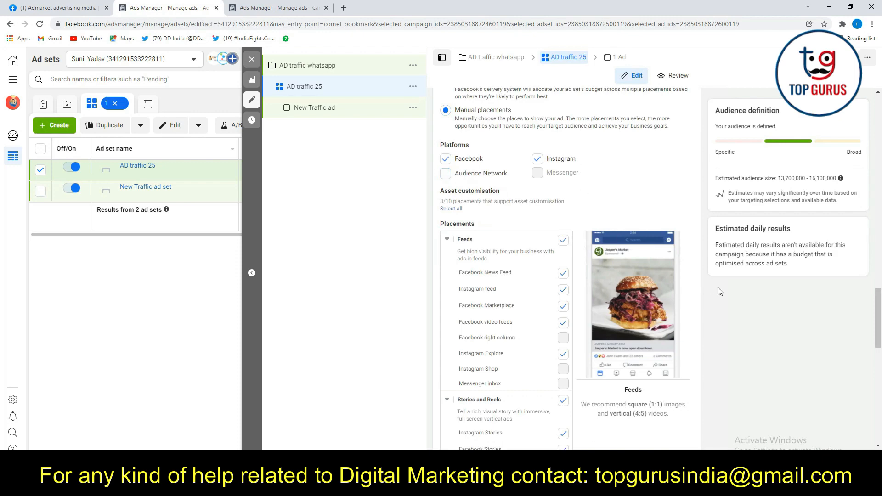
Examine the placement list, including Feeds, Stories and Reels, In-stream and Search, with Audience Network excluded and re-enabled
scroll(618, 290, down, 4)
scroll(619, 290, down, 3)
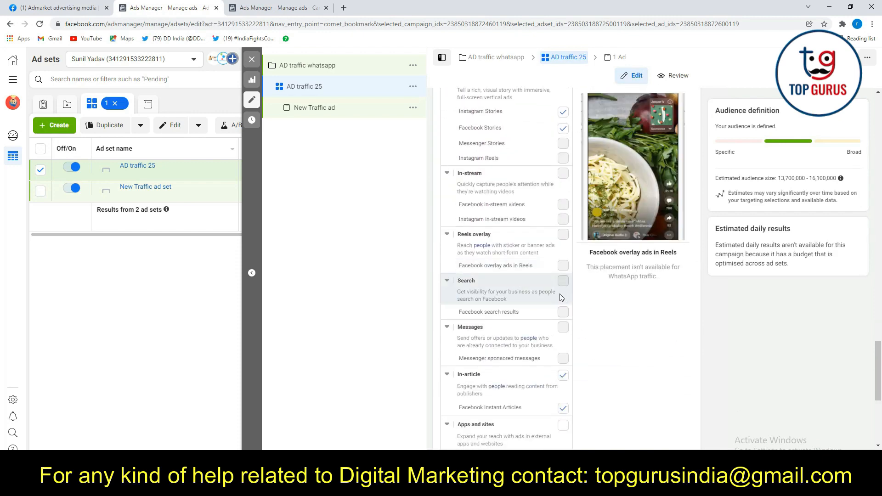
scroll(509, 321, up, 2)
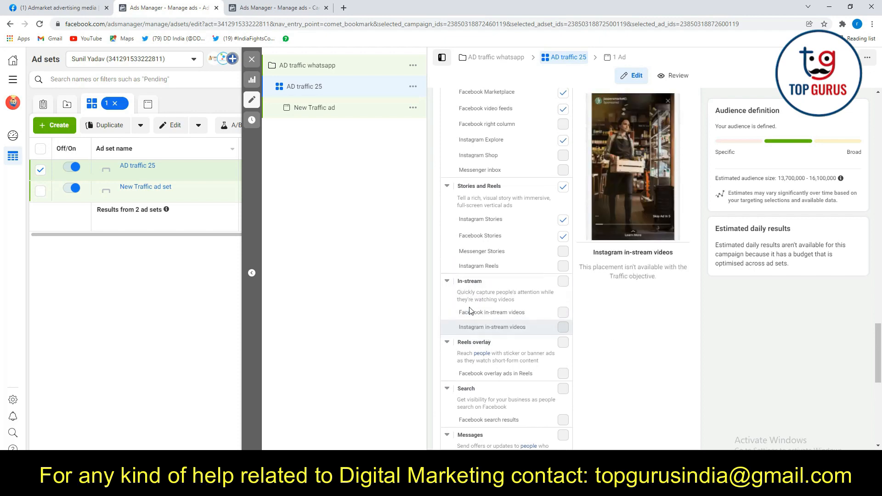
scroll(482, 258, up, 6)
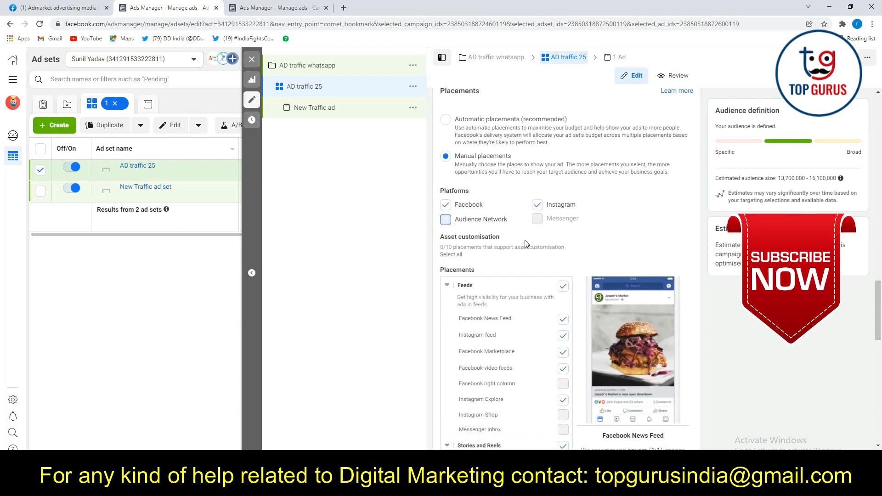
scroll(528, 245, down, 6)
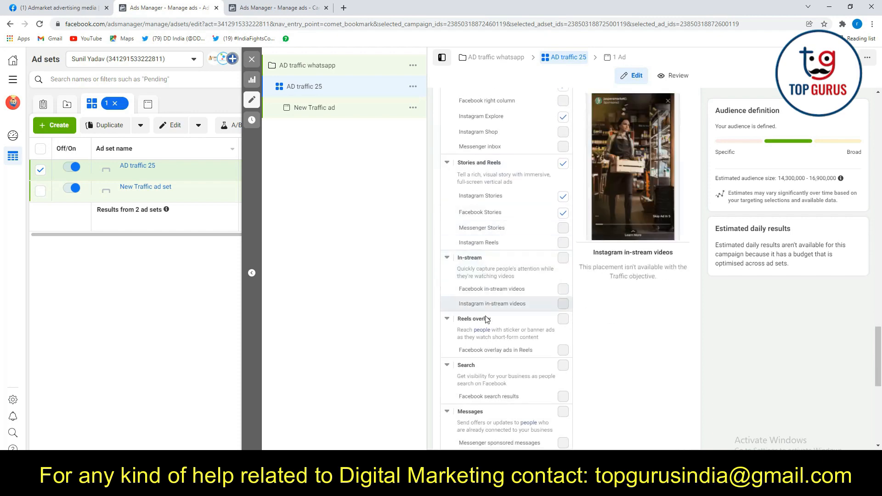
scroll(559, 318, up, 4)
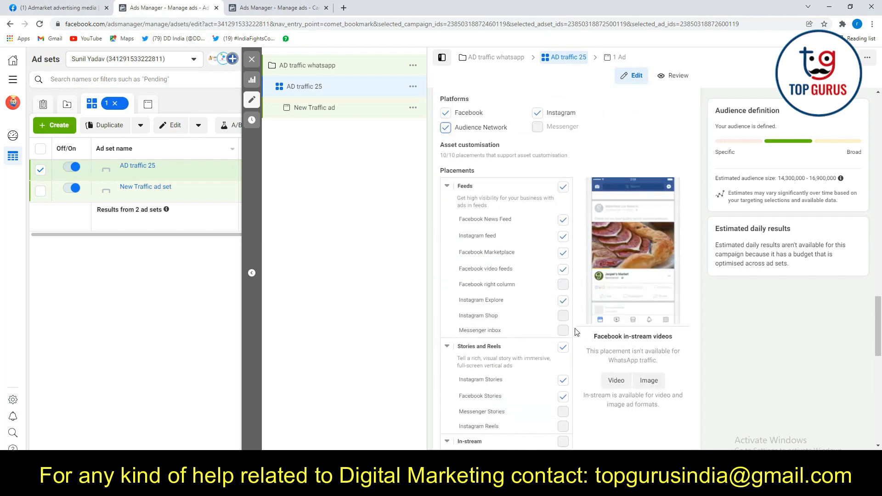
scroll(551, 230, down, 3)
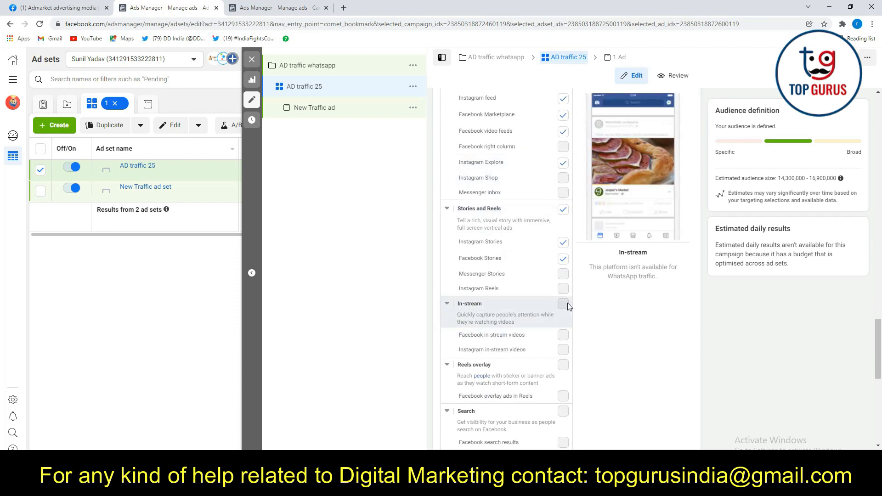
scroll(507, 288, up, 2)
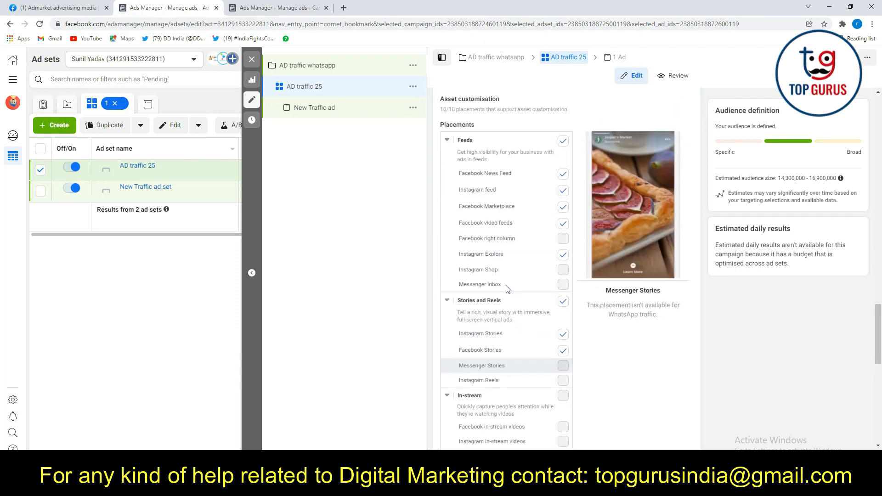
scroll(507, 288, up, 2)
Exclude the Audience Network platform again and check its placements under Apps and sites
click(446, 174)
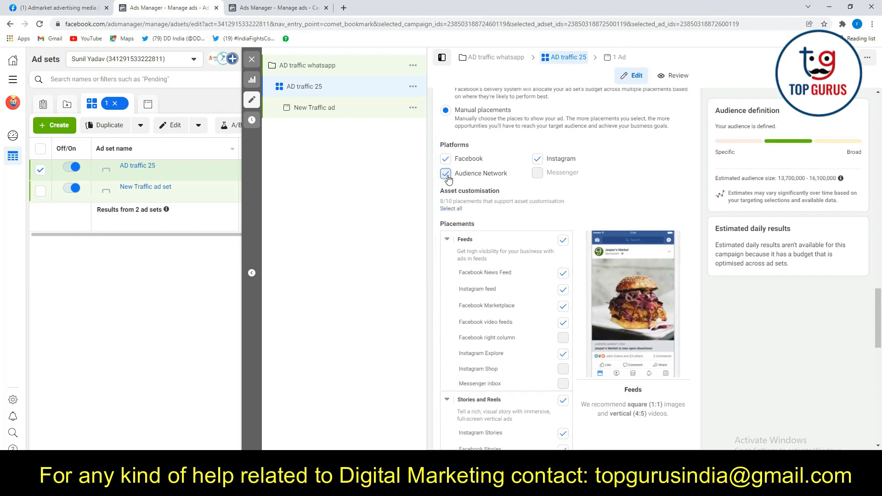
click(448, 176)
scroll(501, 215, down, 10)
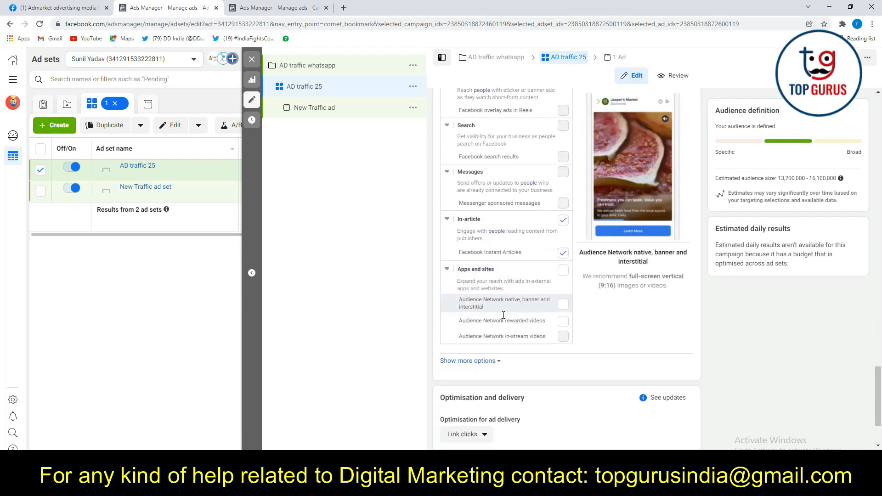
scroll(503, 315, down, 1)
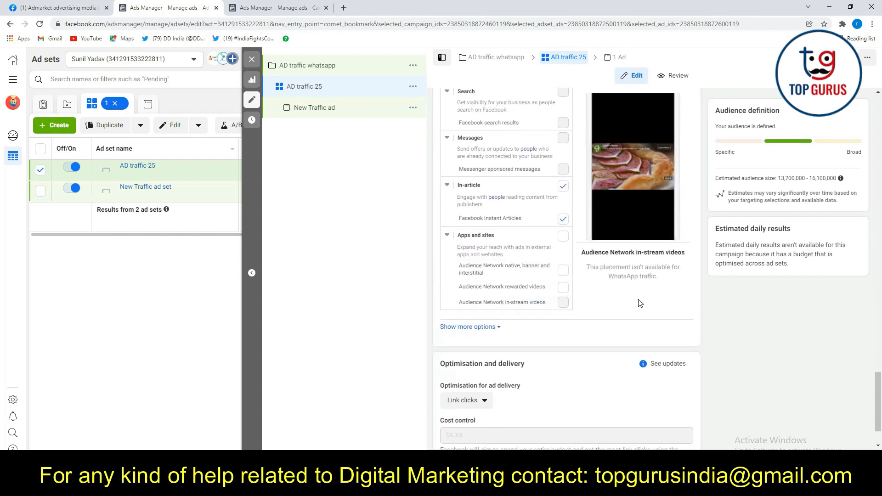
Keep Link clicks as the optimisation for ad delivery and continue to the ad level
scroll(639, 303, down, 2)
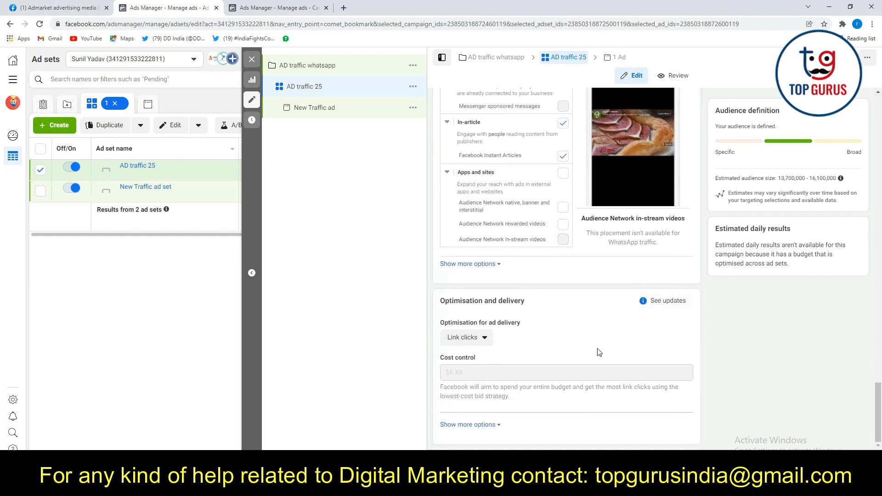
click(469, 340)
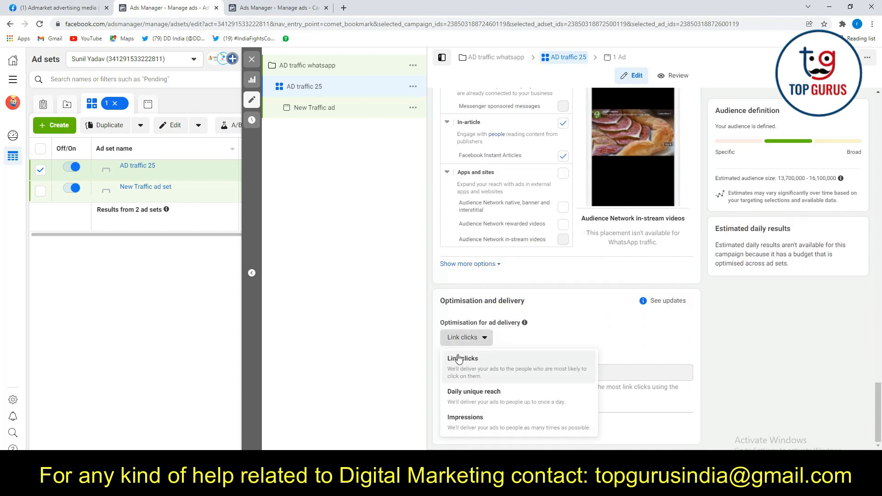
click(474, 374)
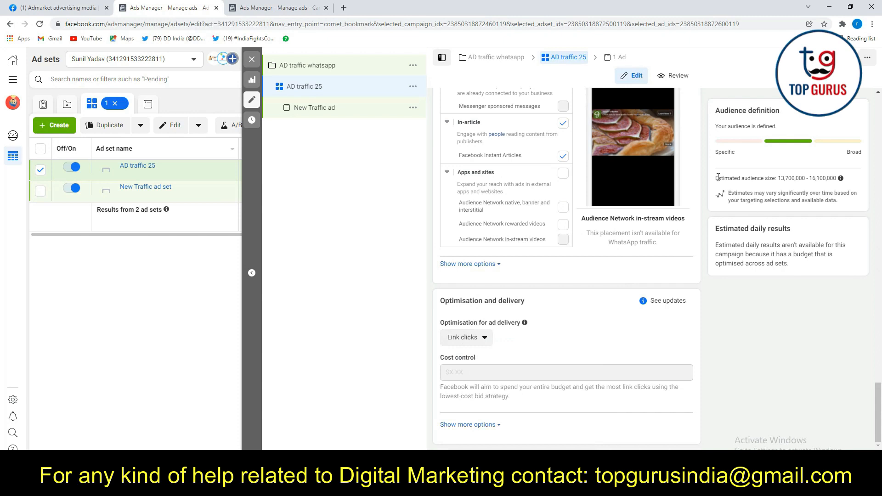
click(863, 462)
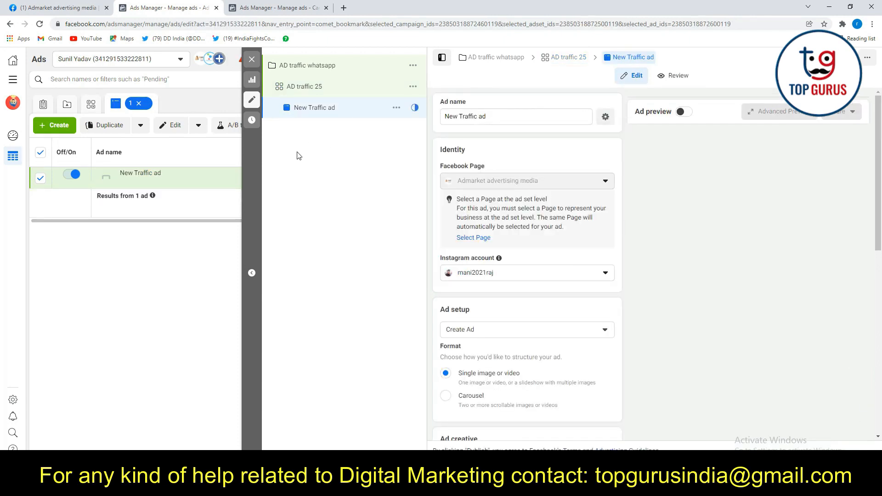
Rename the ad as "metro fanta"
triple_click(477, 114)
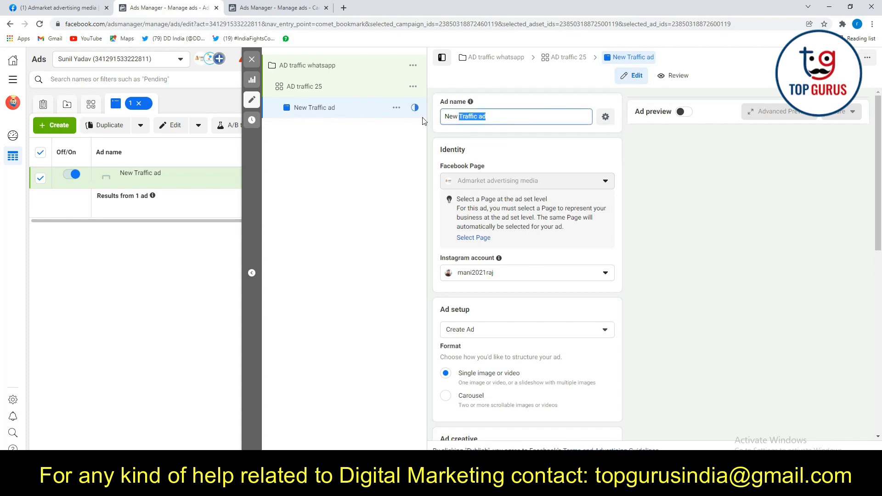
key(BackSpace)
text(m)
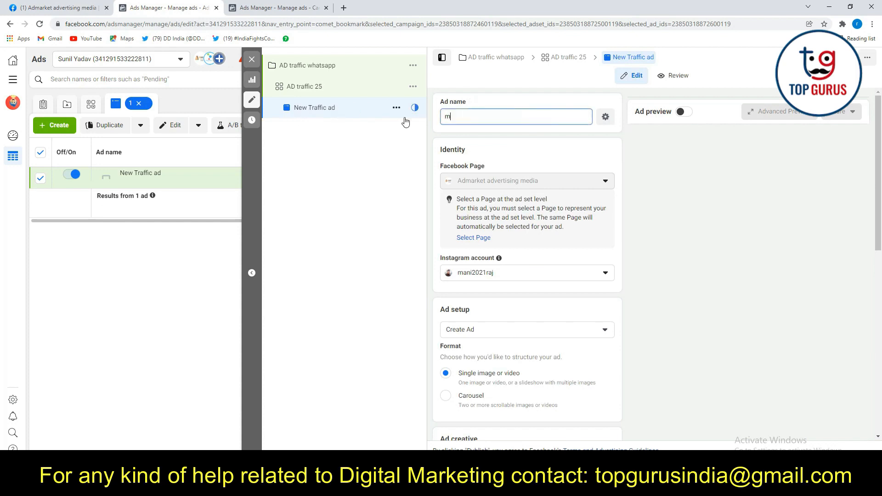
text(etro fanta)
click(623, 137)
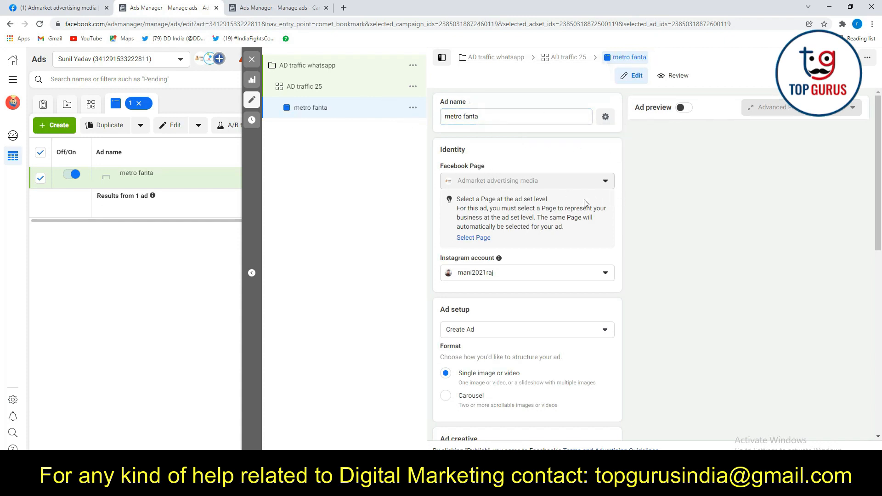
Add the 1080 × 1080 metro advertisement image from the Admarket advertising media Page images as the ad's media, leaving enhancements off
scroll(440, 206, down, 2)
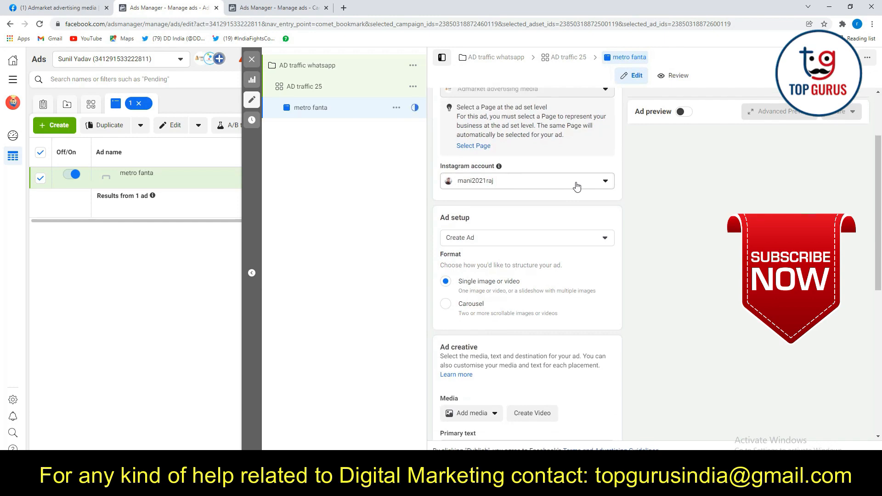
scroll(464, 192, down, 3)
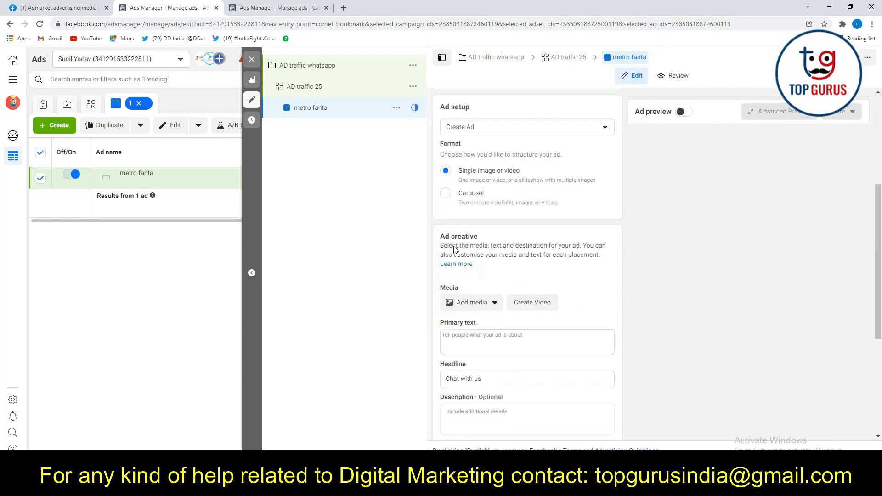
click(476, 278)
click(469, 298)
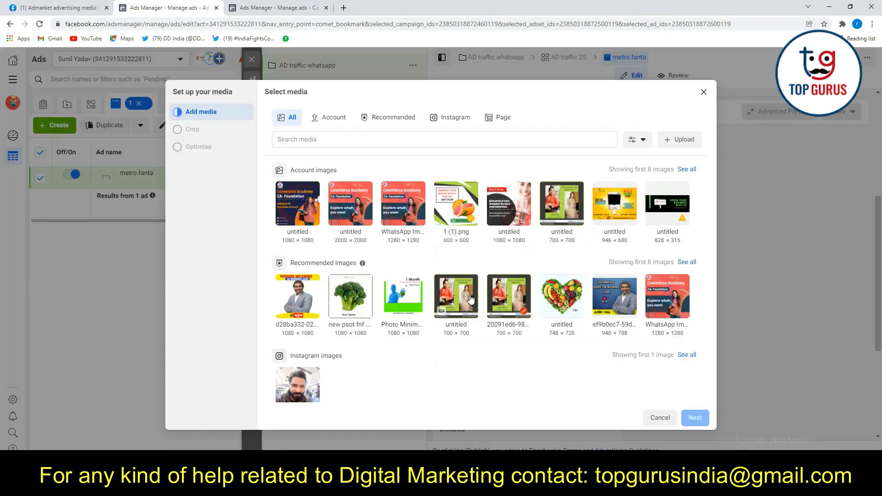
scroll(300, 267, down, 1)
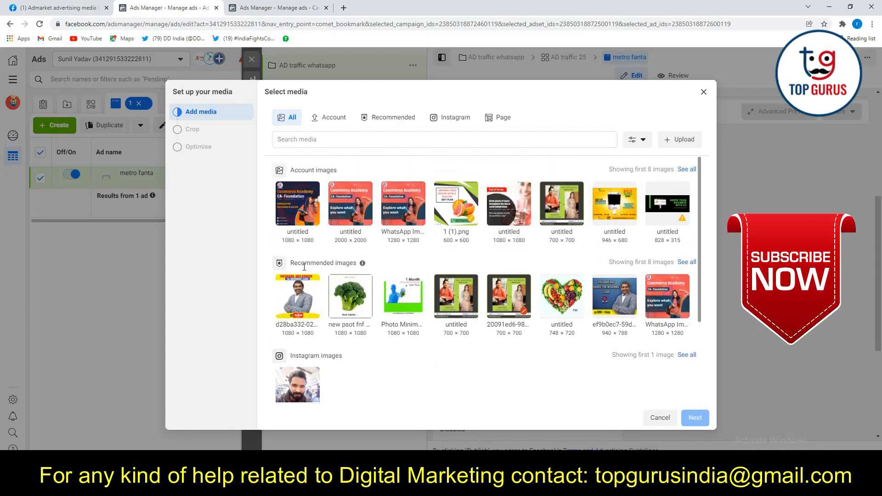
scroll(298, 275, down, 3)
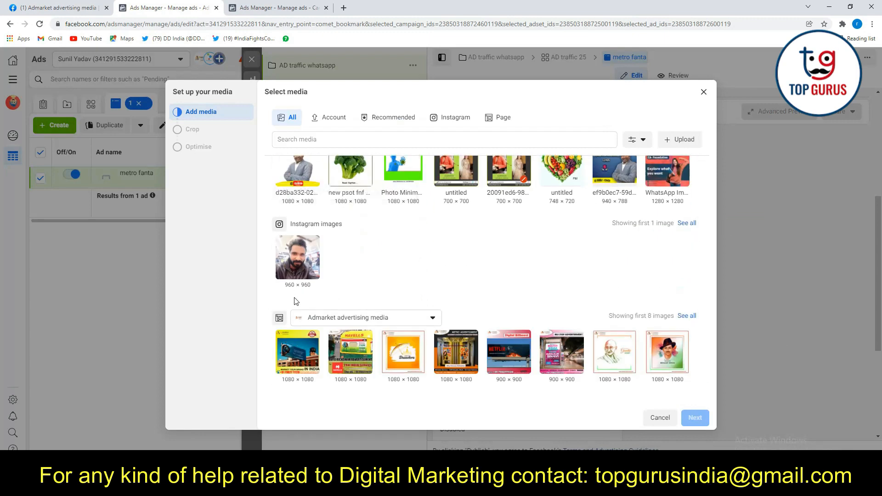
click(440, 364)
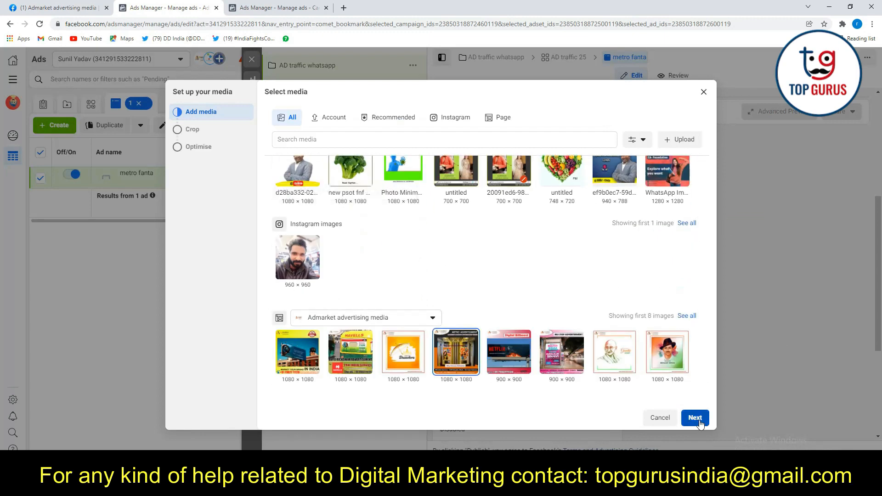
click(699, 422)
click(694, 417)
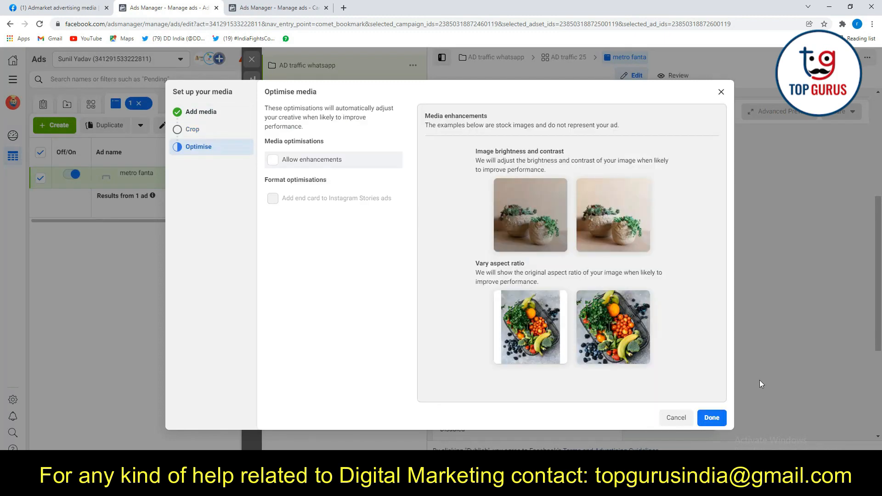
click(707, 420)
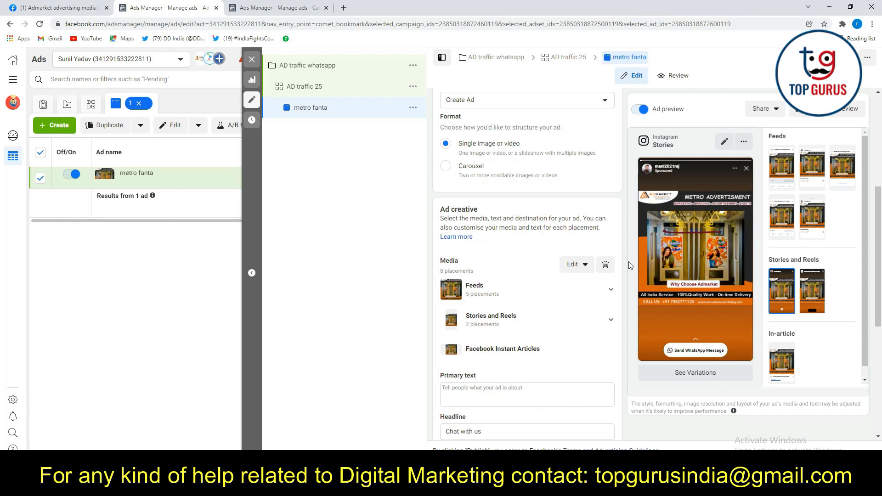
Fill the primary text with the "Metro Train Advertising is a proven way" paragraph copied from Notepad, and preview the ad in Facebook Feeds
scroll(441, 265, up, 3)
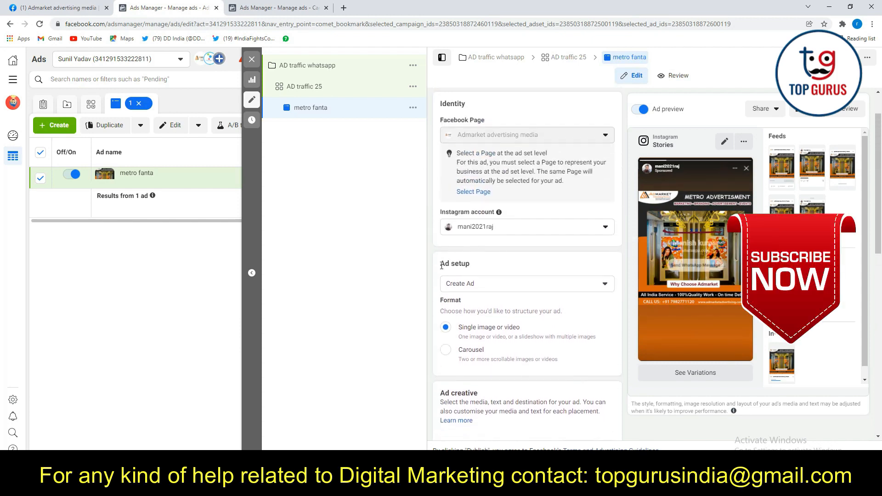
scroll(442, 269, down, 2)
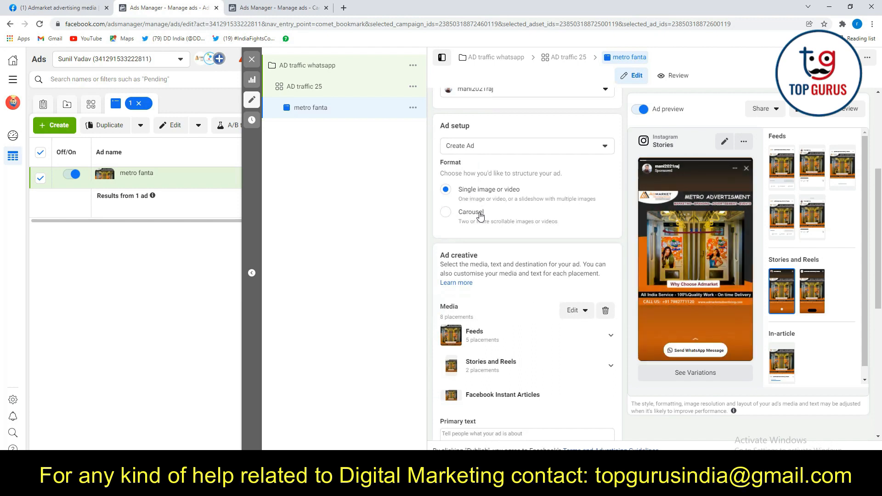
scroll(486, 239, down, 3)
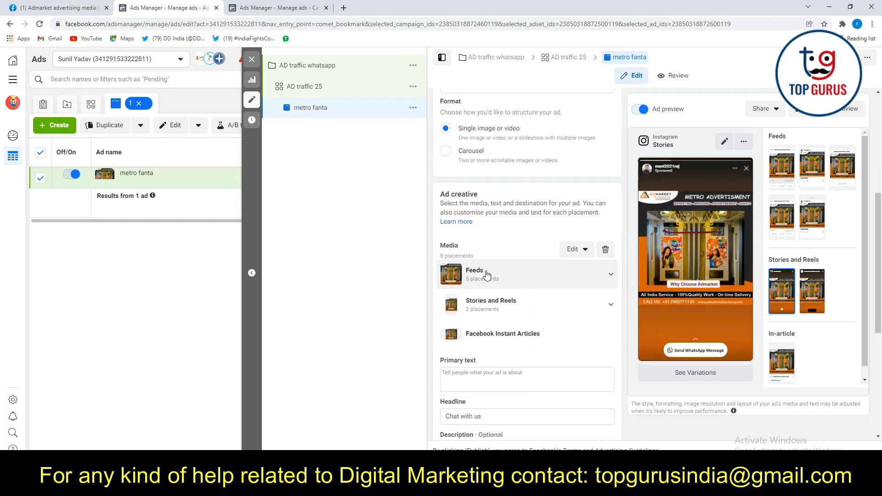
click(493, 304)
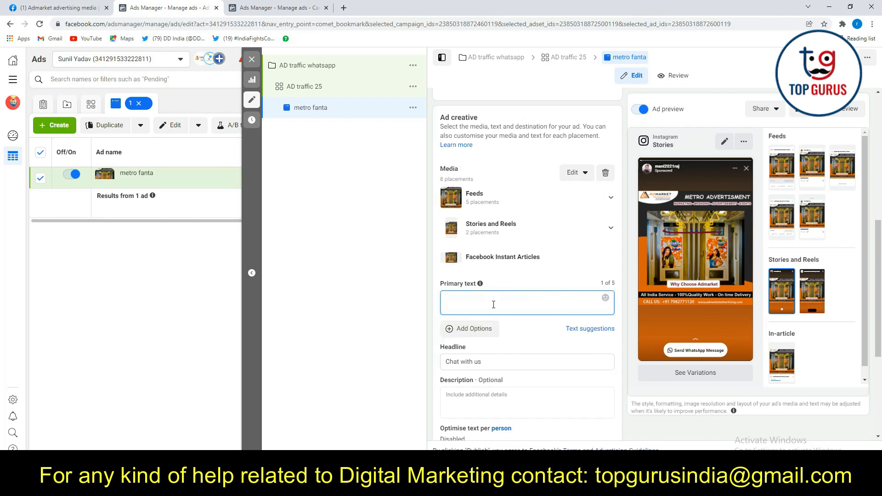
click(518, 487)
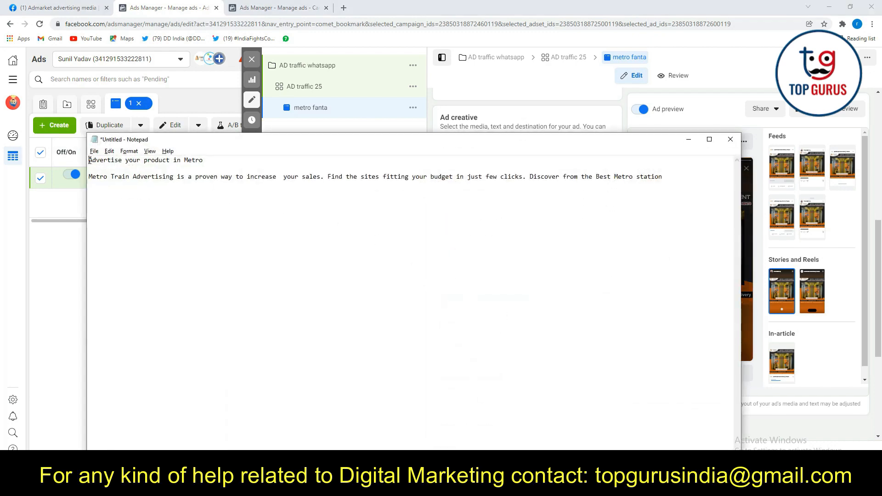
drag(90, 177, 690, 183)
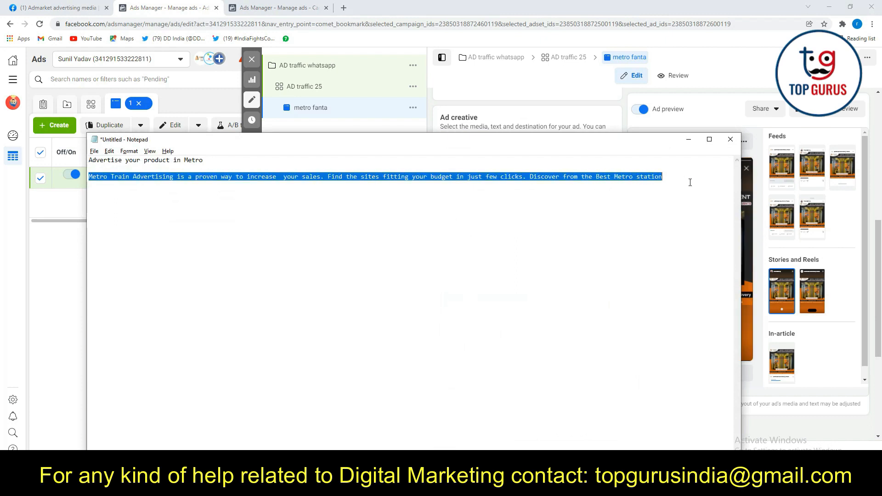
key(ctrl+c)
click(689, 139)
key(ctrl+v)
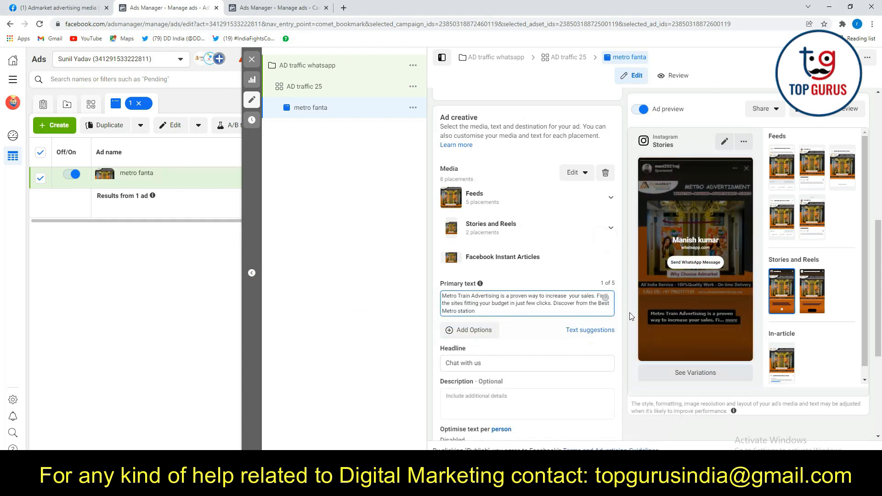
click(785, 169)
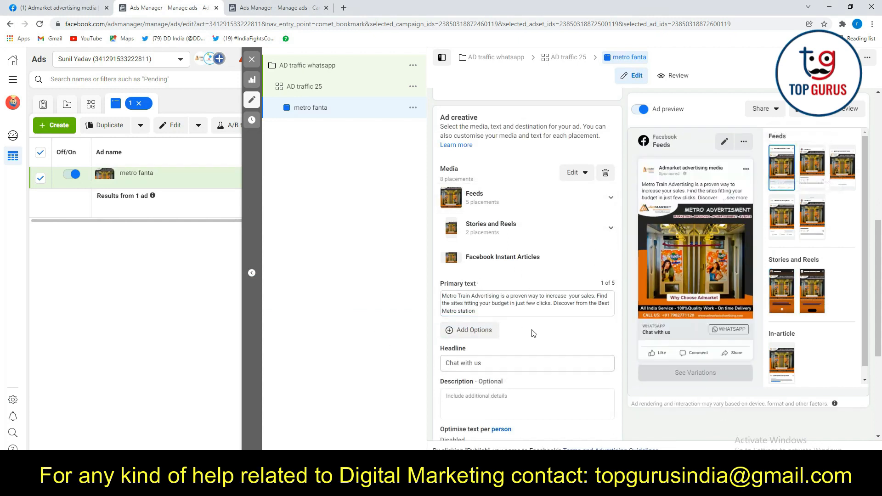
Replace the headline with "Advertise your product in Metro", copied from the Notepad file
drag(502, 359, 367, 373)
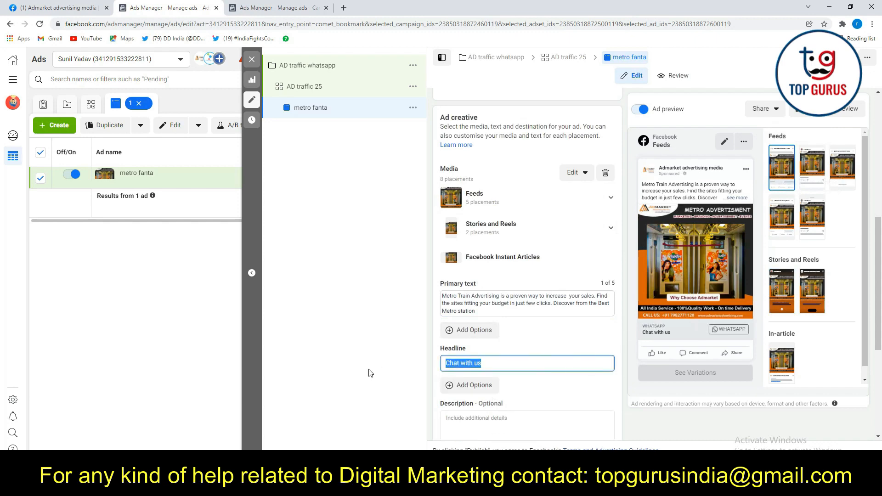
key(BackSpace)
key(alt+Tab)
click(208, 160)
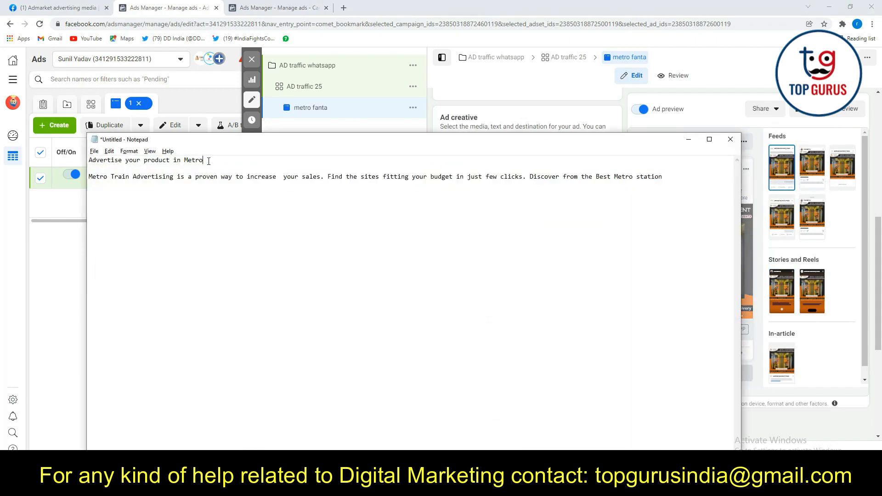
drag(209, 161, 73, 169)
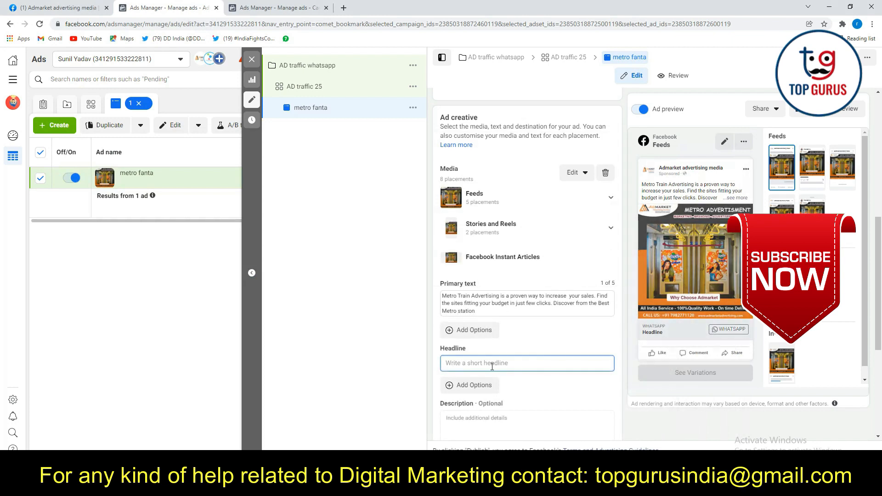
key(ctrl+v)
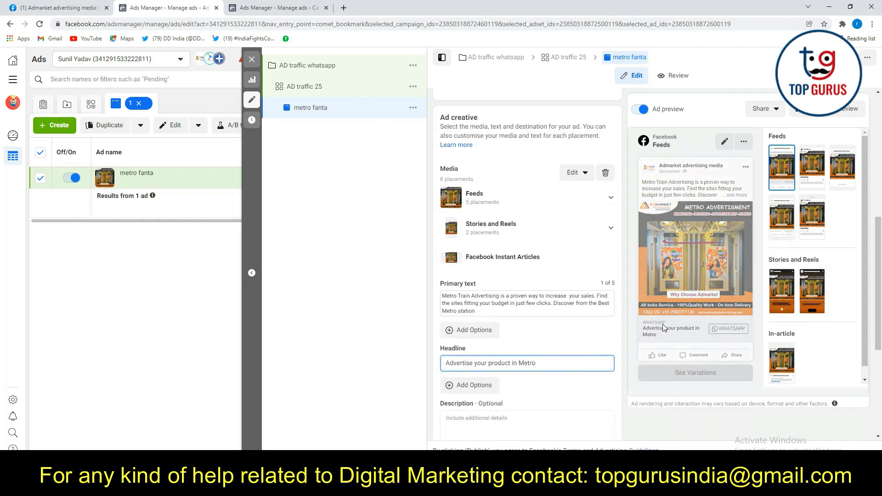
Fill the ad description with the About text copied from the Admarket advertising media Facebook Page
scroll(489, 279, down, 3)
click(489, 279)
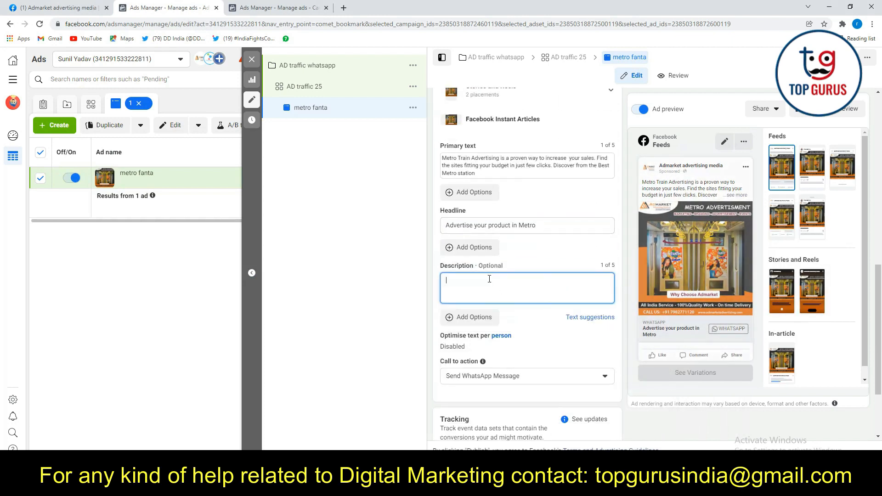
click(77, 7)
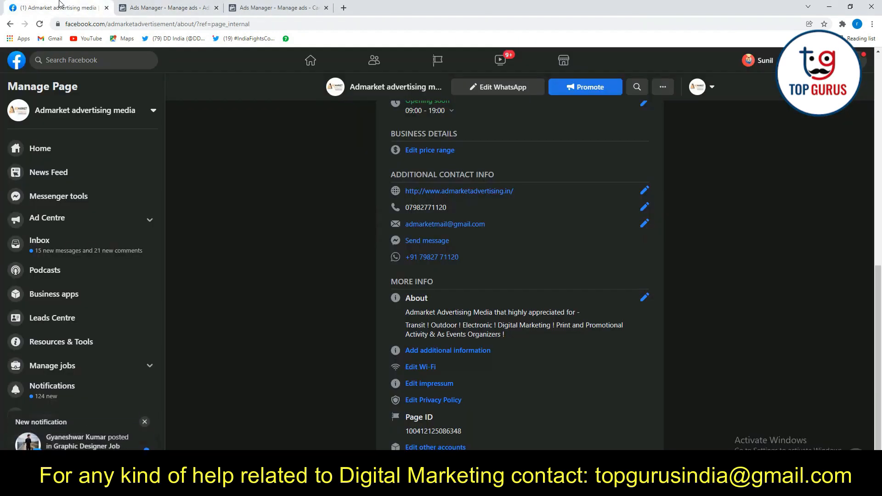
drag(407, 313, 511, 337)
click(686, 259)
click(308, 7)
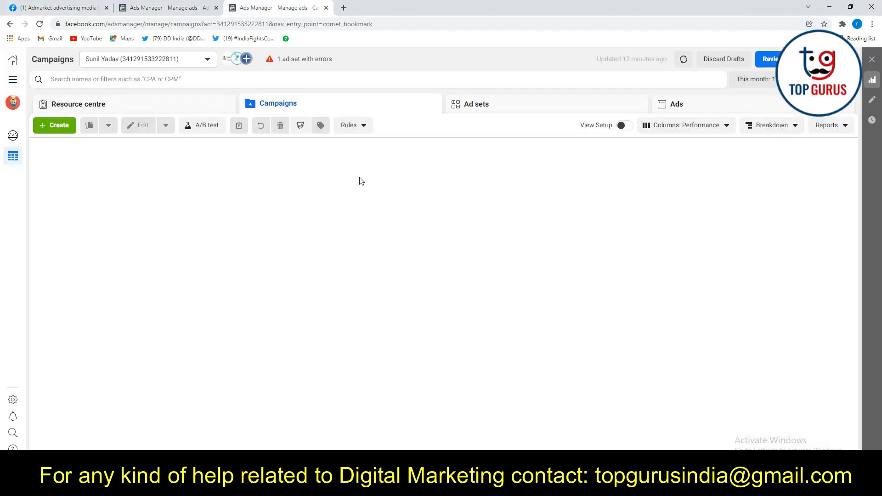
click(173, 8)
key(ctrl+v)
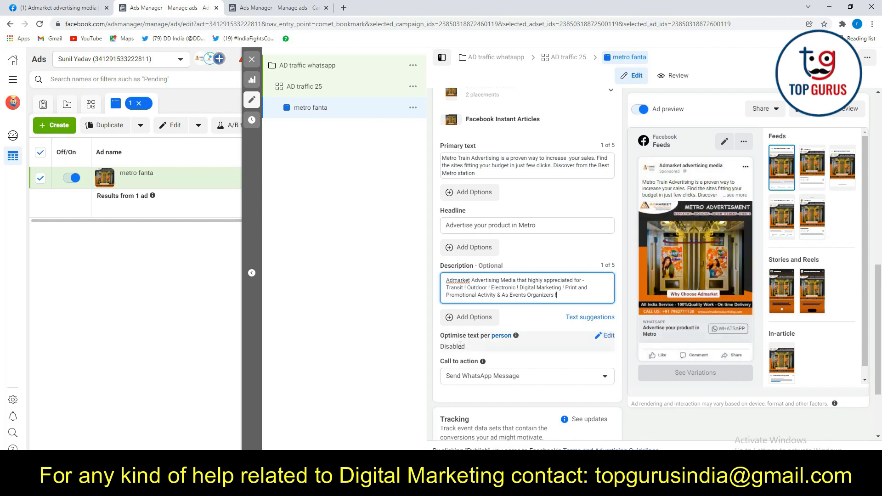
Enable Optimise text per person and keep Send WhatsApp Message as the call to action
click(605, 336)
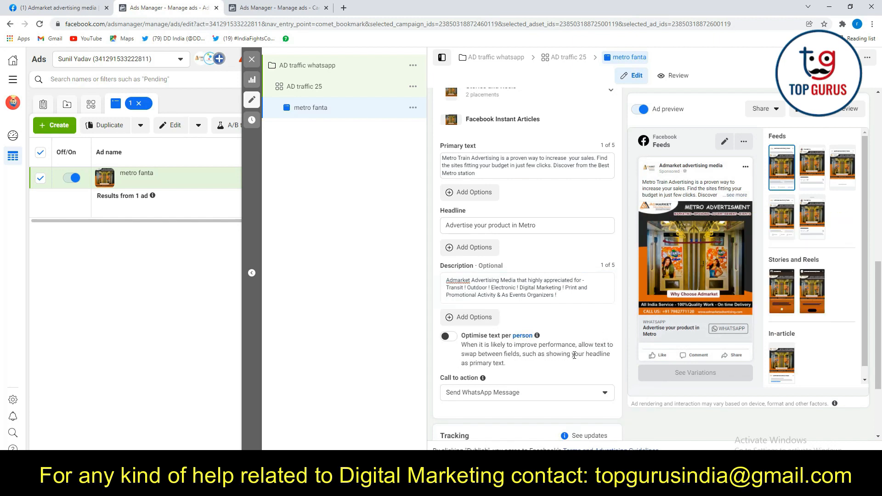
click(452, 336)
scroll(519, 307, down, 1)
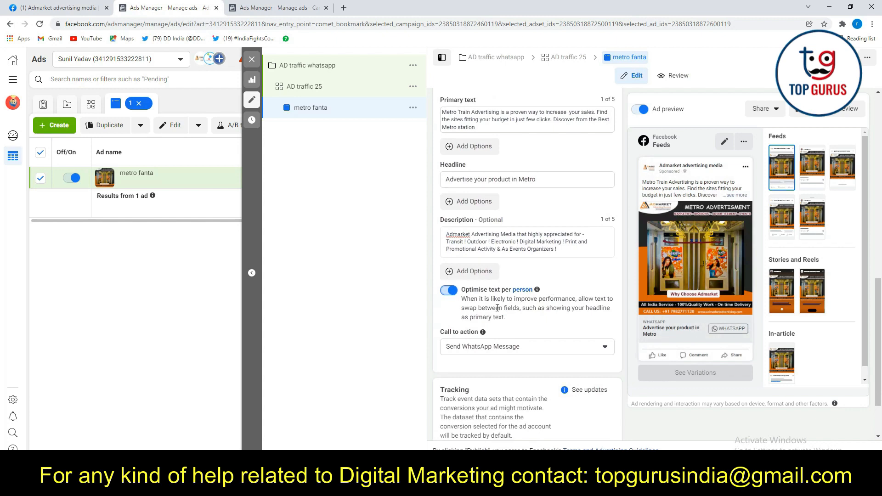
click(566, 347)
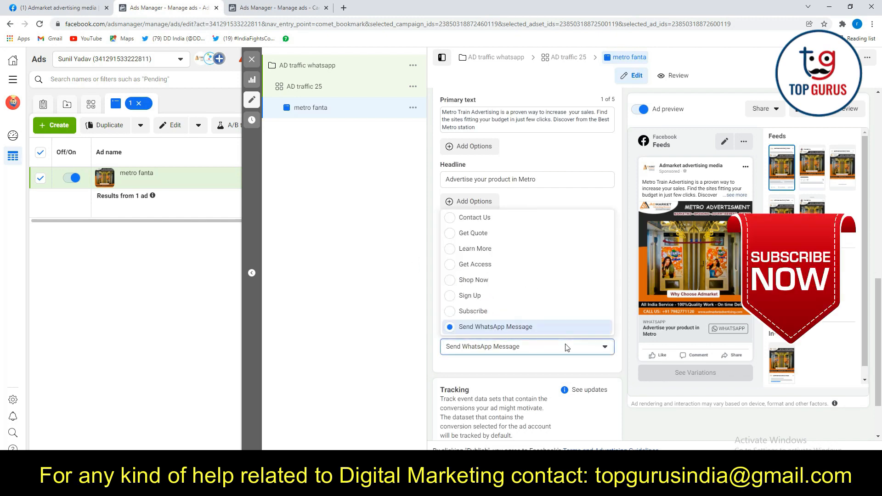
click(522, 329)
scroll(595, 331, down, 2)
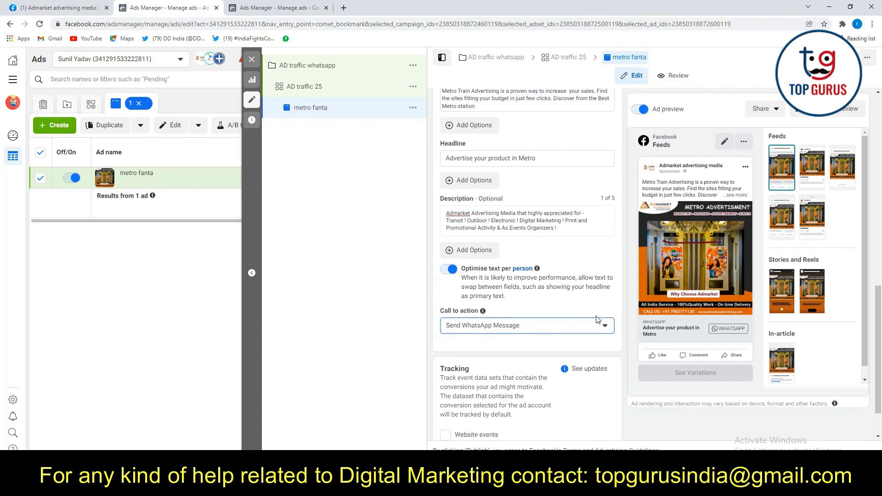
Enable website events tracking for the metro fanta ad and publish the campaign with its ad set and ad
click(445, 382)
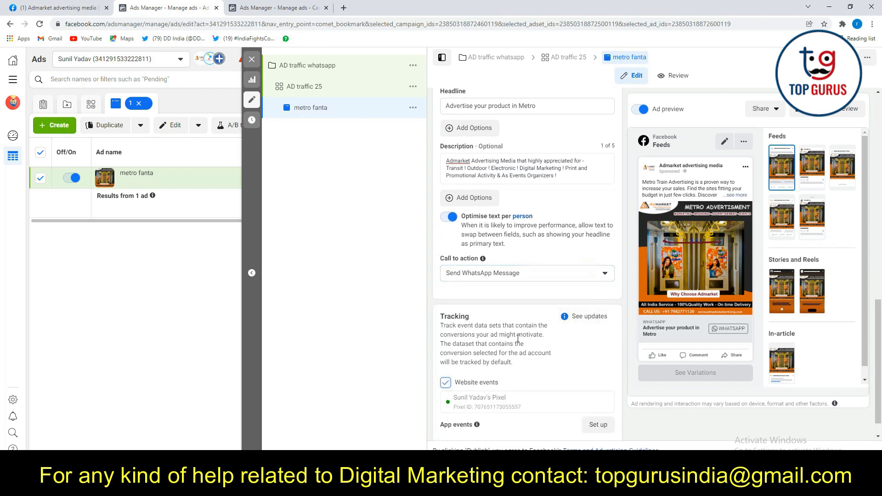
scroll(532, 335, down, 1)
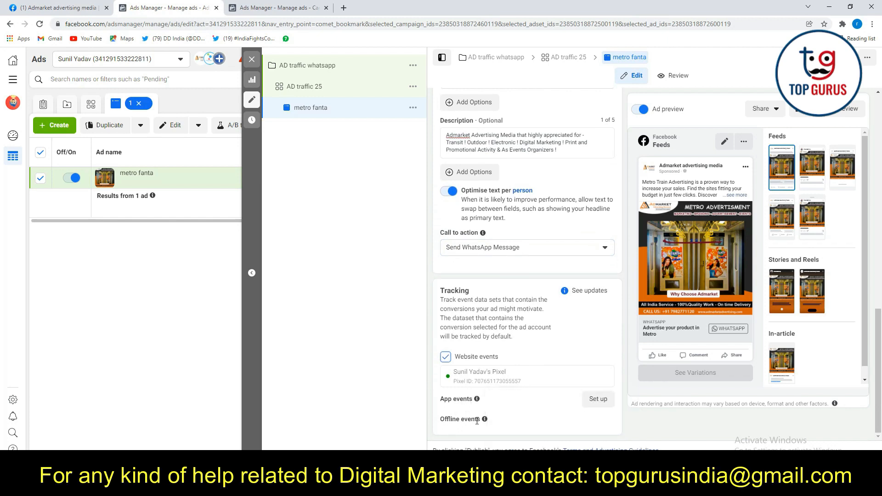
scroll(532, 363, up, 3)
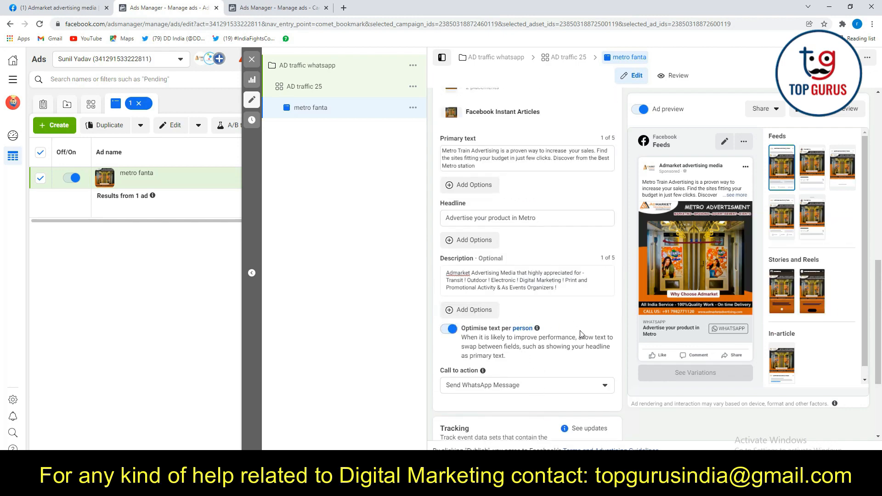
scroll(580, 334, up, 2)
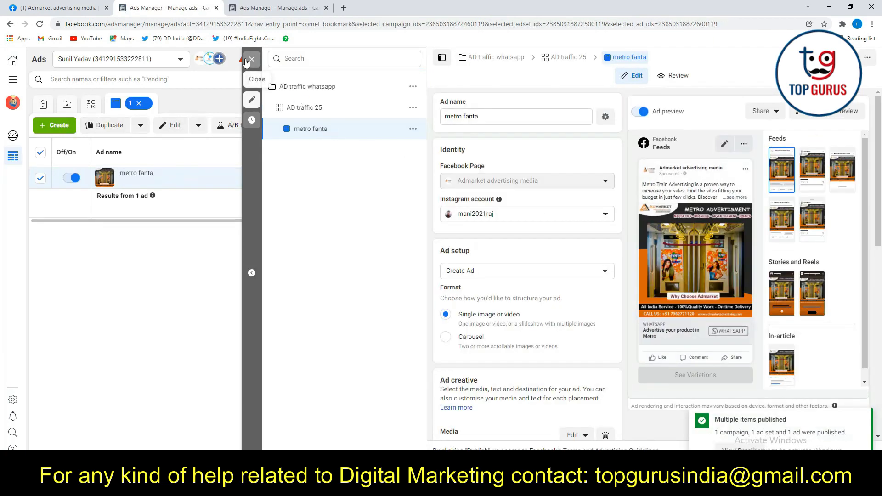
Close the ad editor, reload the campaigns list, and check the delivery status of AD traffic whatsapp and its metro fanta ad
click(341, 108)
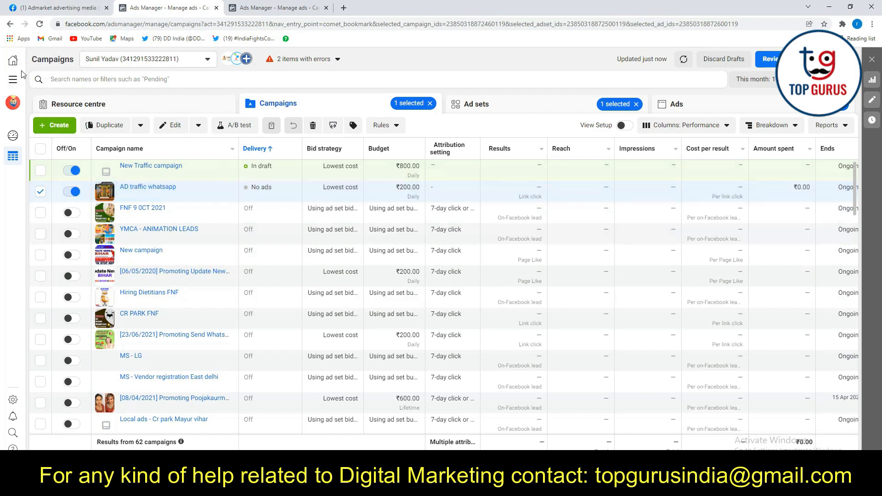
click(38, 25)
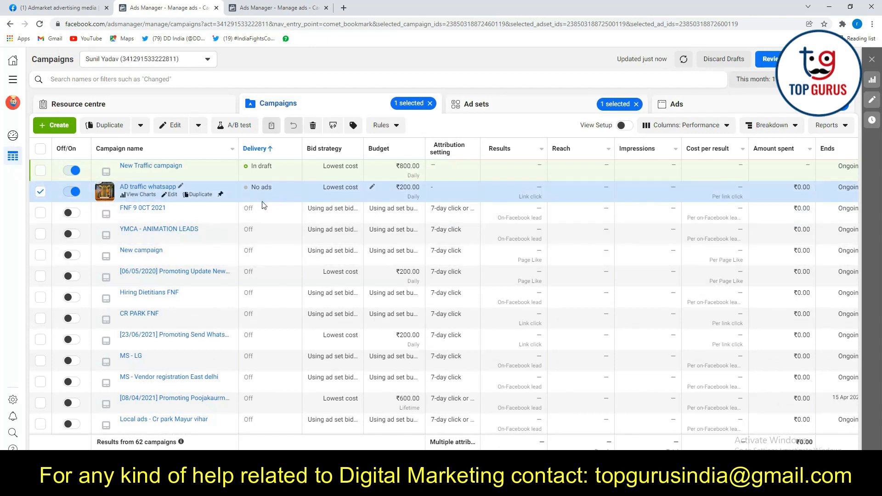
click(847, 108)
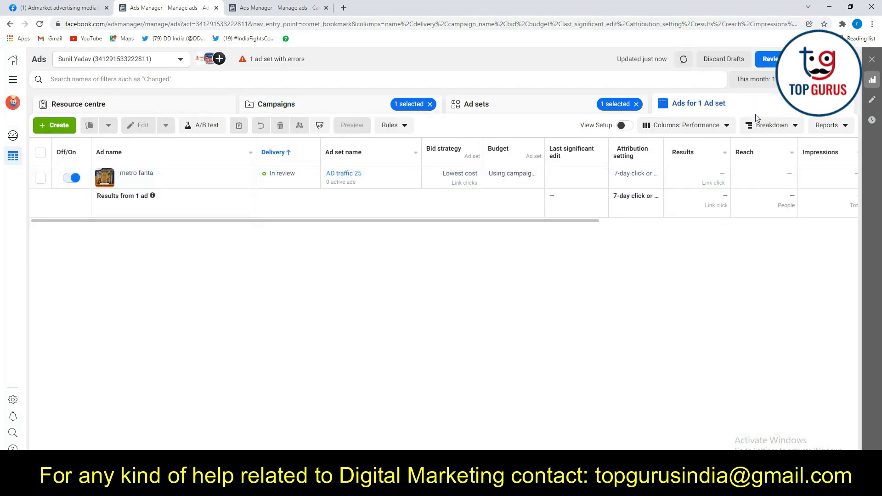
Clear the ad set and campaign selections to view all ads, and return to the full campaigns list
click(637, 104)
click(430, 104)
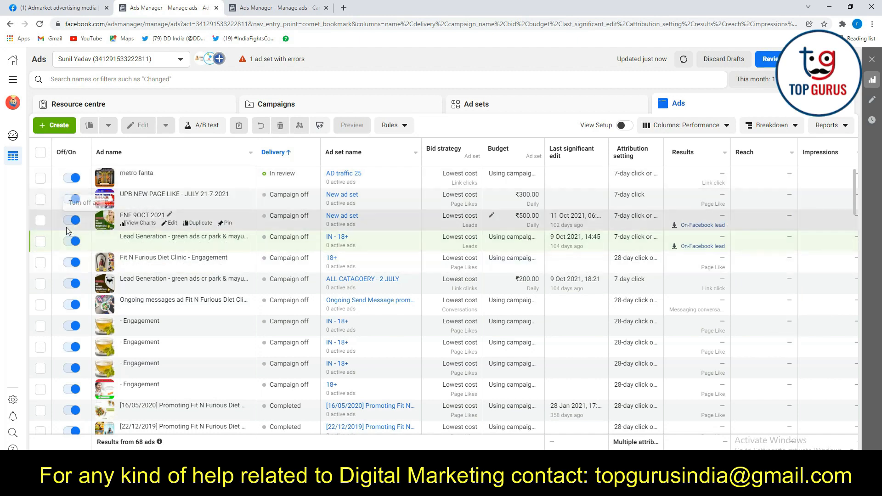
click(278, 105)
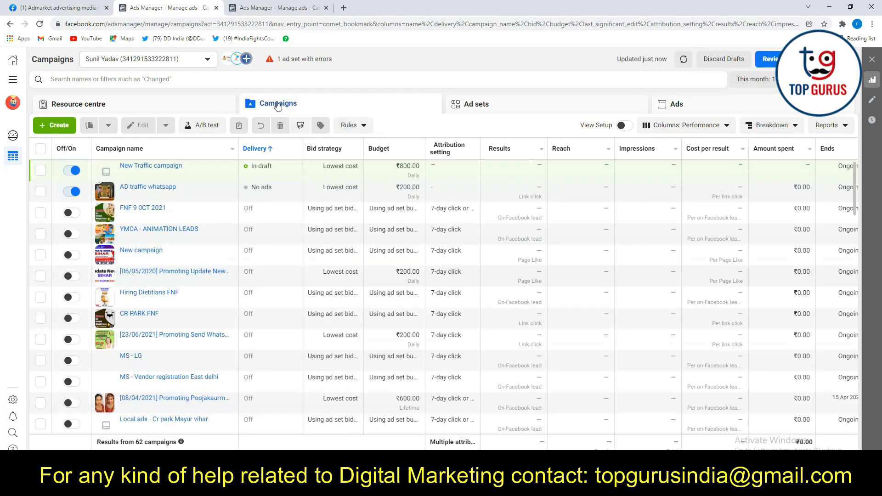
Switch the FNF 9 OCT 2021 campaign on and back off
click(70, 211)
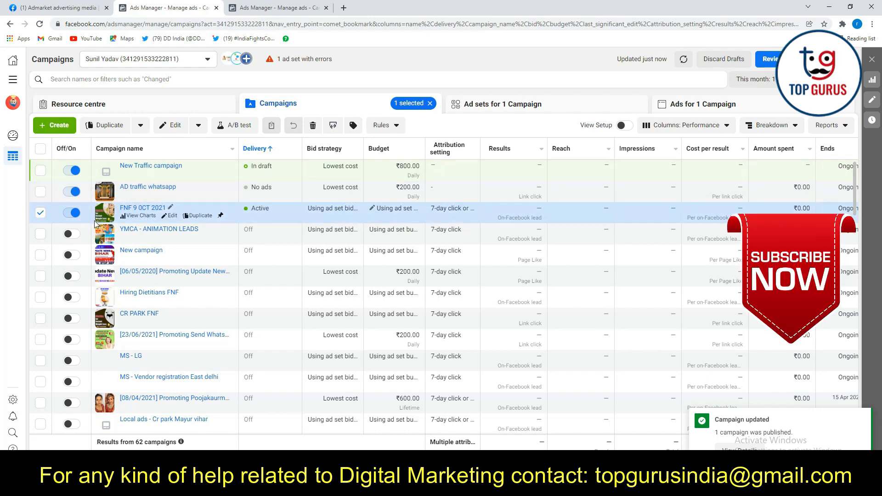
click(73, 213)
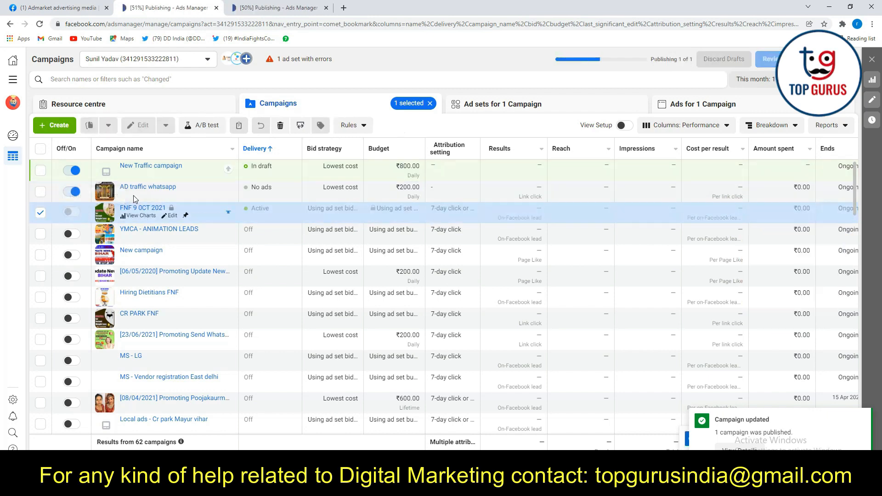
Reload the campaigns list to check the current delivery status of the AD traffic whatsapp campaign
click(39, 24)
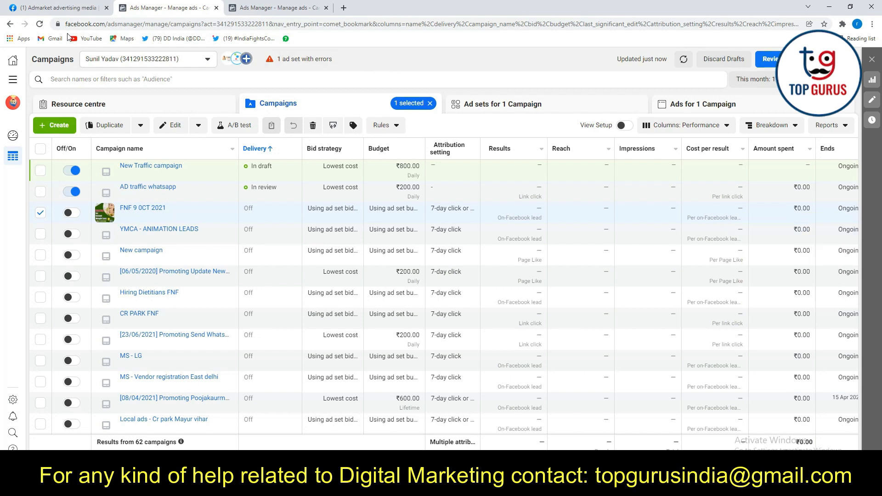
click(39, 24)
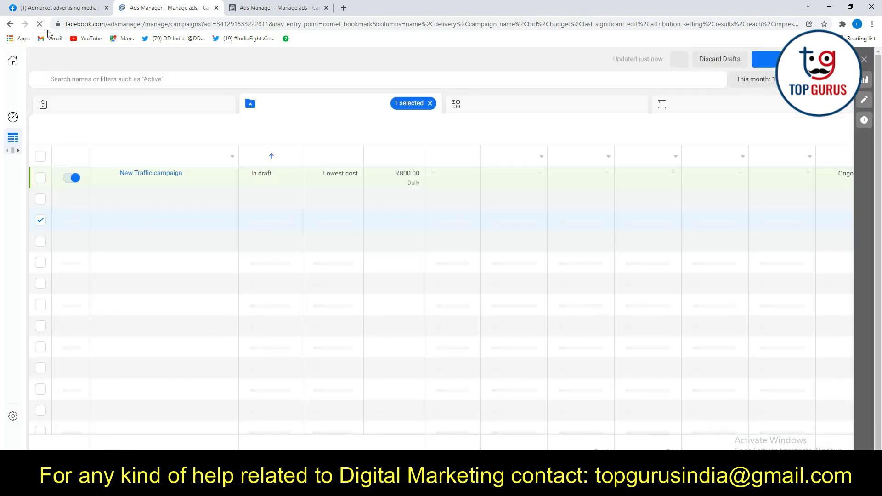